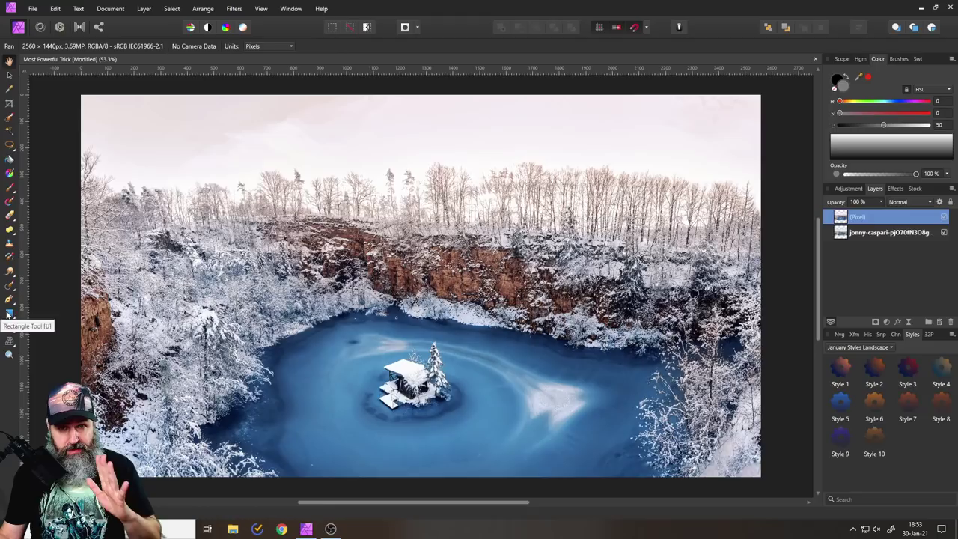
# Draw a rectangle over the whole canvas and confirm its fill is Grayness 50.
pyautogui.click(9, 313)
pyautogui.moveTo(66, 80); pyautogui.dragTo(772, 485)
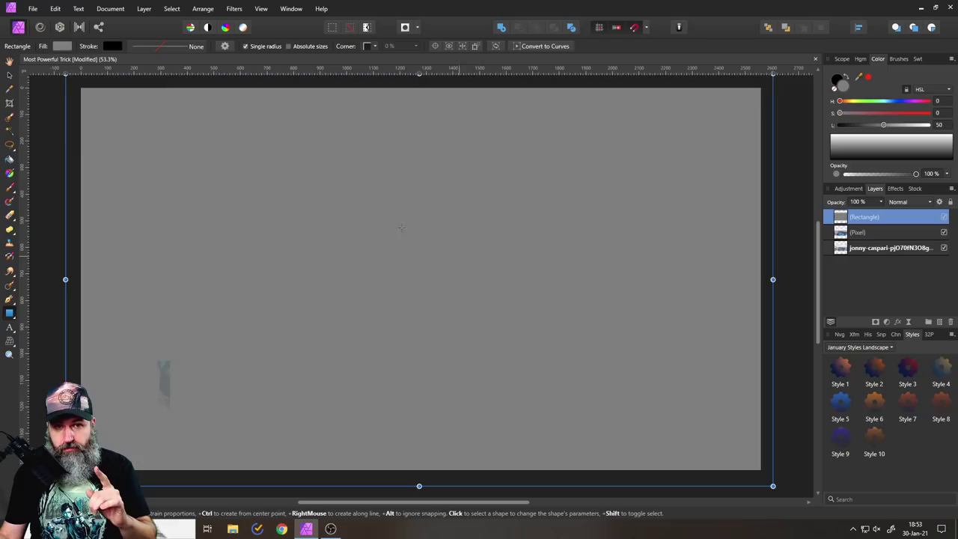
pyautogui.click(63, 46)
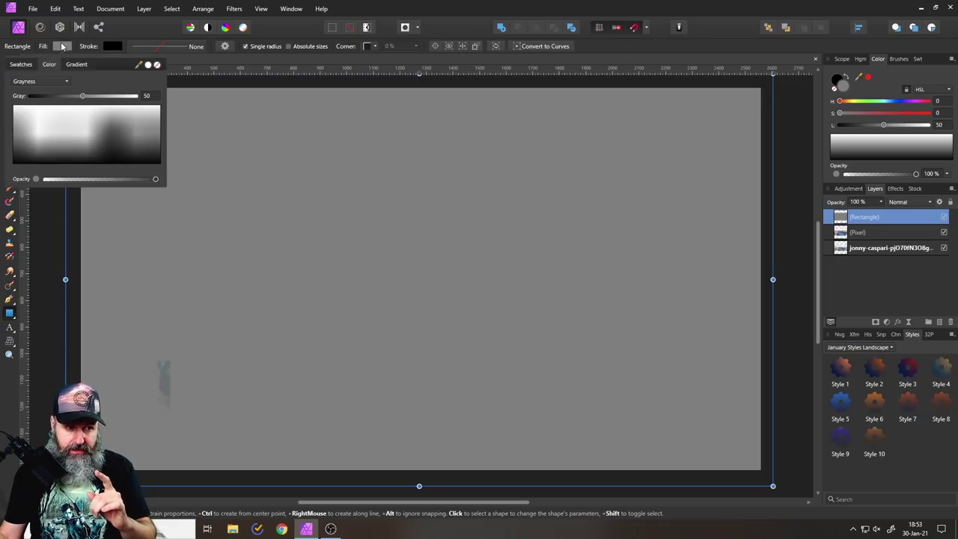
pyautogui.click(45, 82)
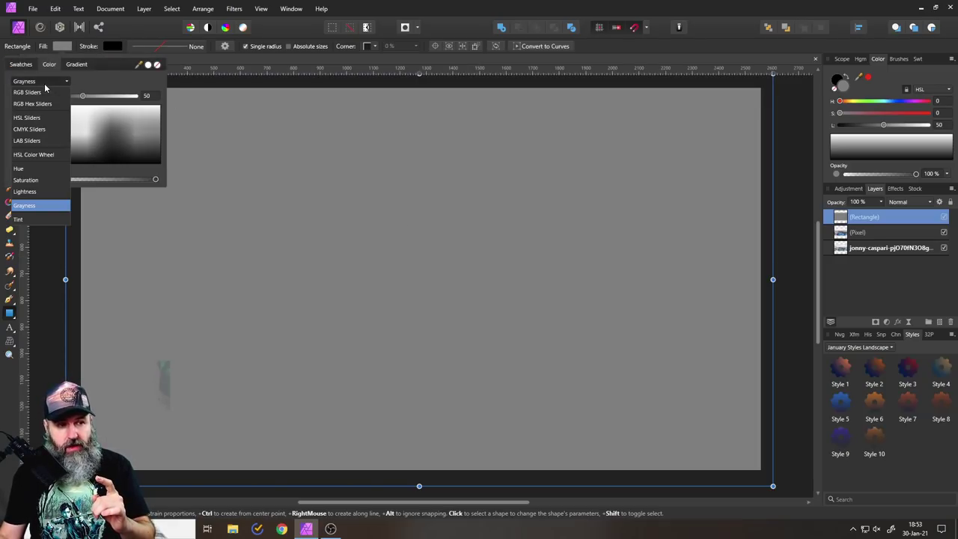
pyautogui.click(23, 209)
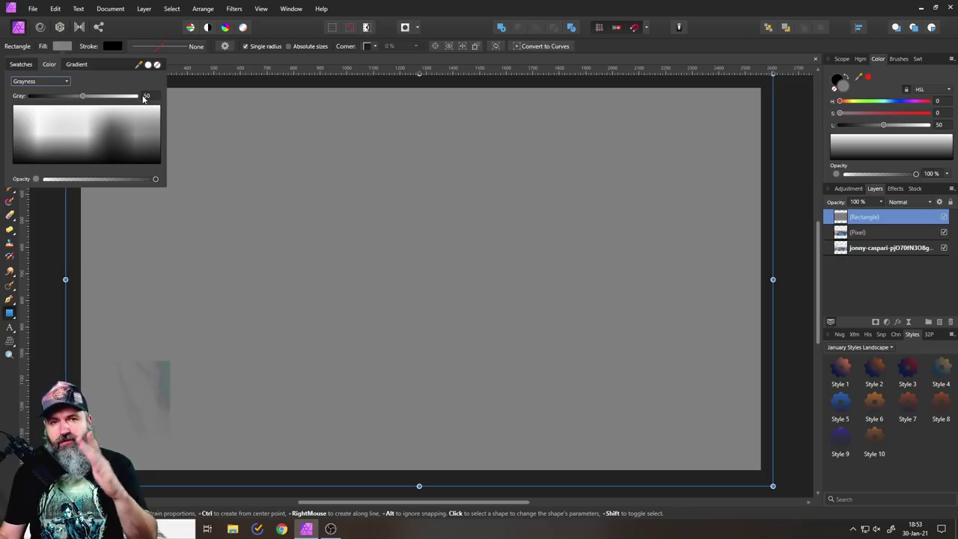
pyautogui.click(58, 48)
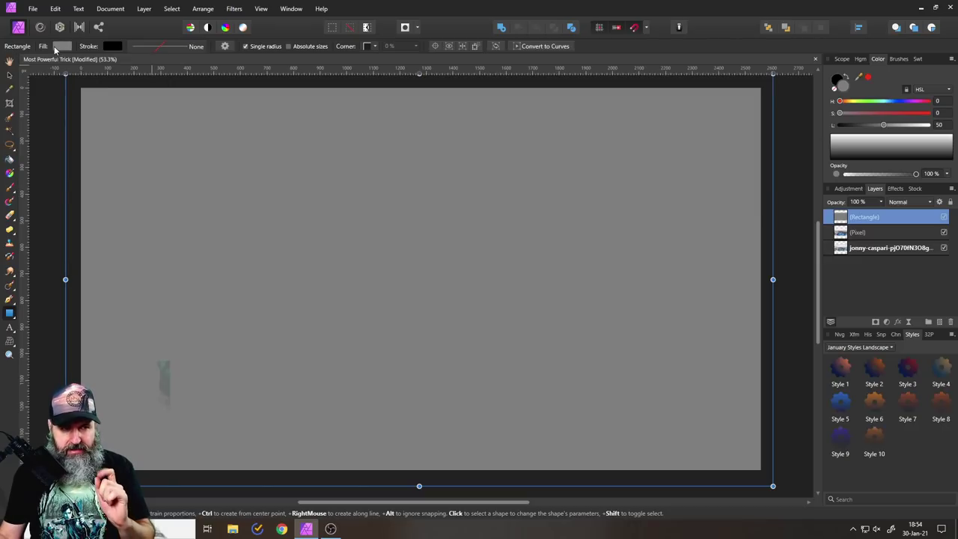
# Set the Rectangle layer's blend mode to Luminosity.
pyautogui.click(901, 205)
pyautogui.scroll(-3, 936, 320)
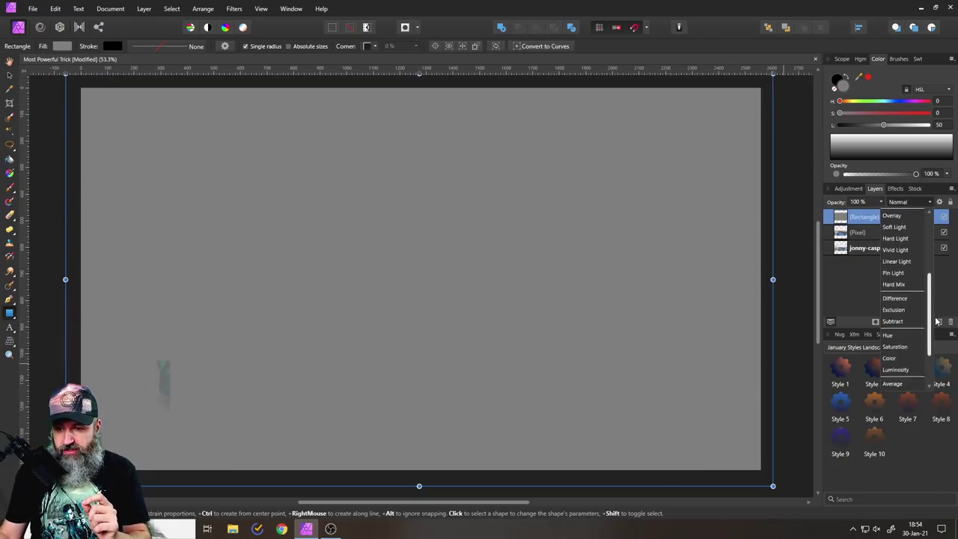
pyautogui.scroll(-2, 936, 321)
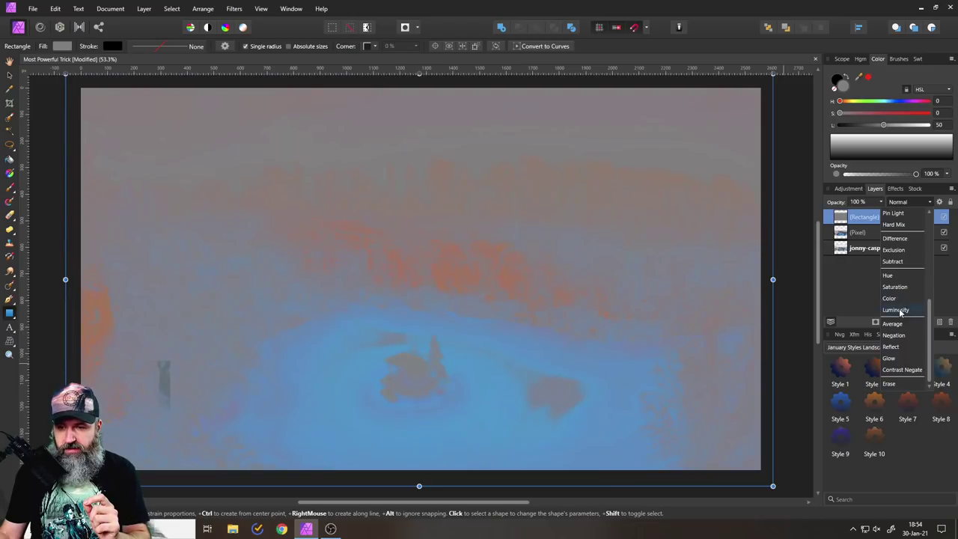
pyautogui.click(900, 313)
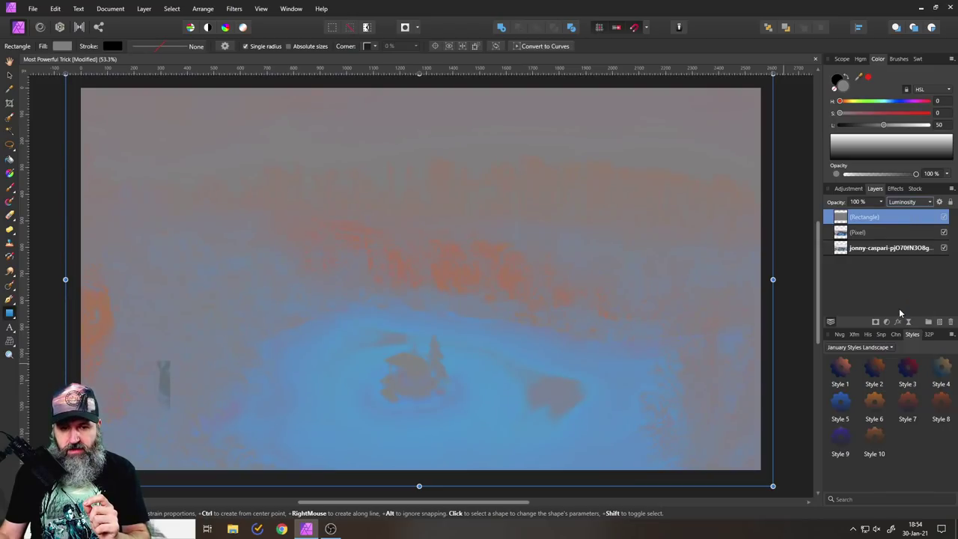
pyautogui.scroll(3, 442, 318)
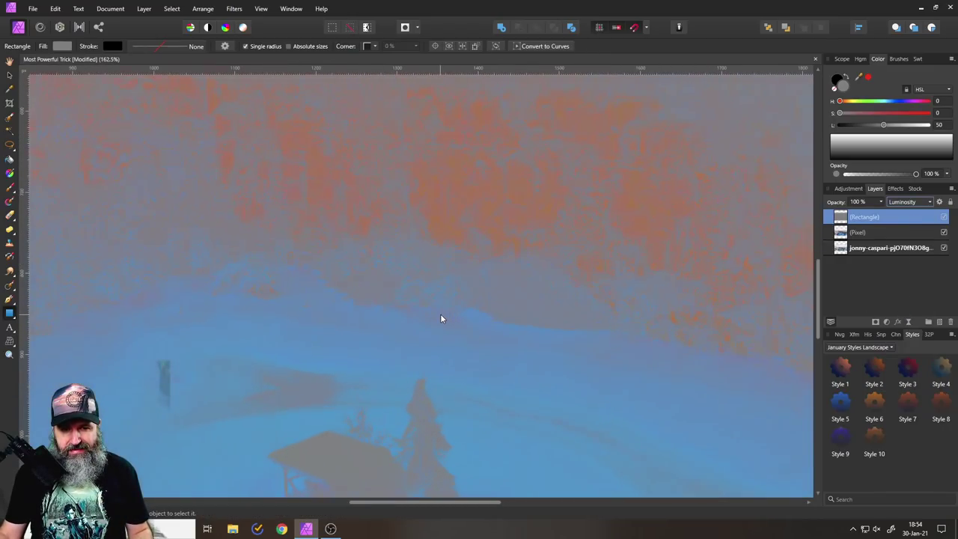
pyautogui.scroll(1, 441, 318)
pyautogui.scroll(-3, 441, 318)
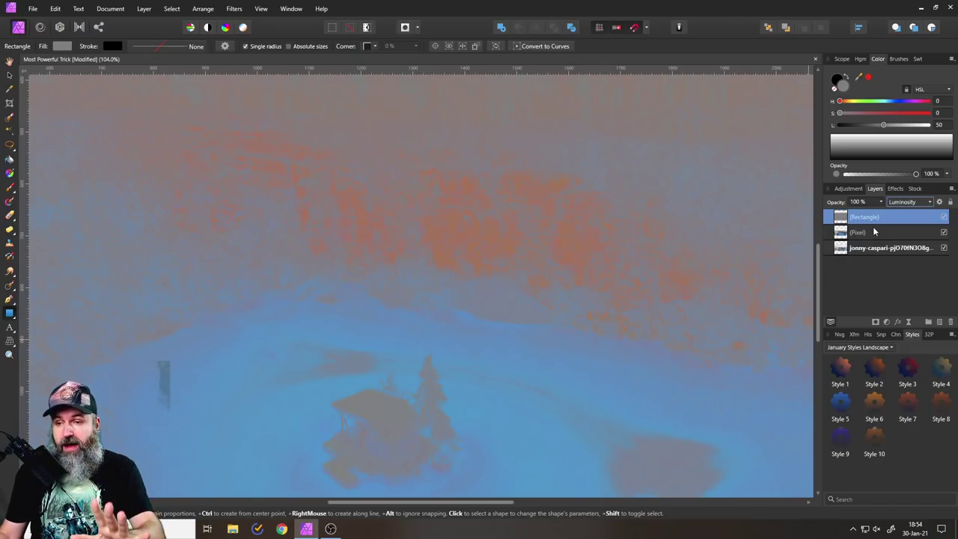
# Add a Vibrance adjustment below the Rectangle layer with Saturation at 100%.
pyautogui.click(887, 323)
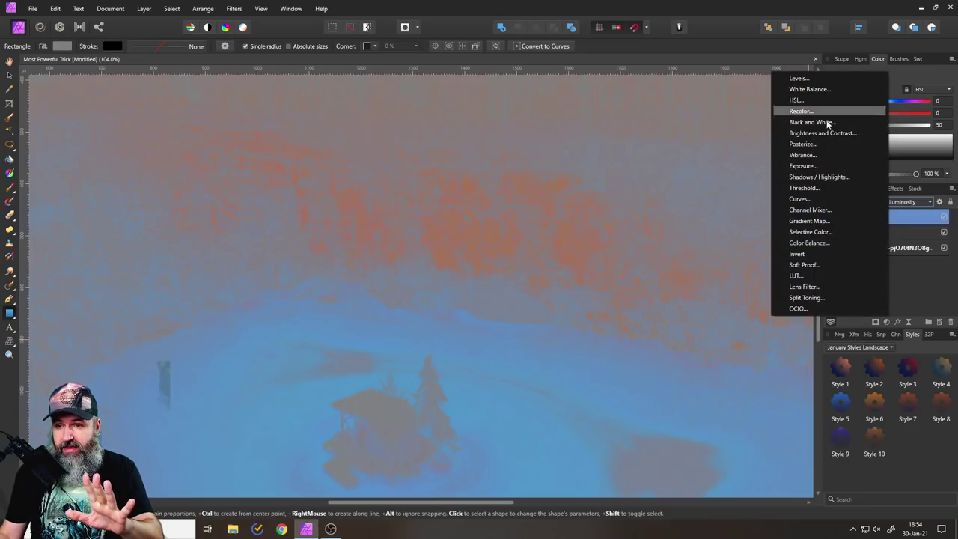
pyautogui.click(801, 155)
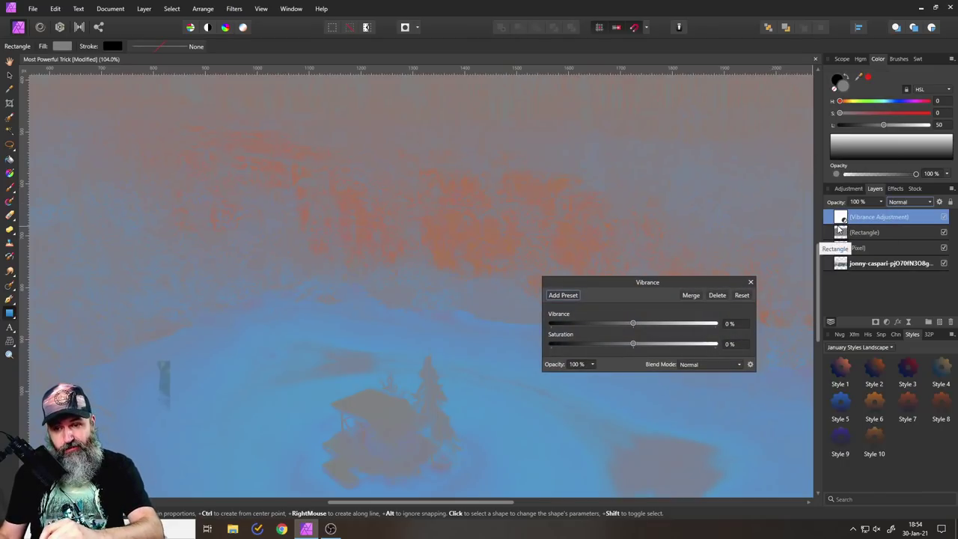
pyautogui.moveTo(843, 219); pyautogui.dragTo(843, 243)
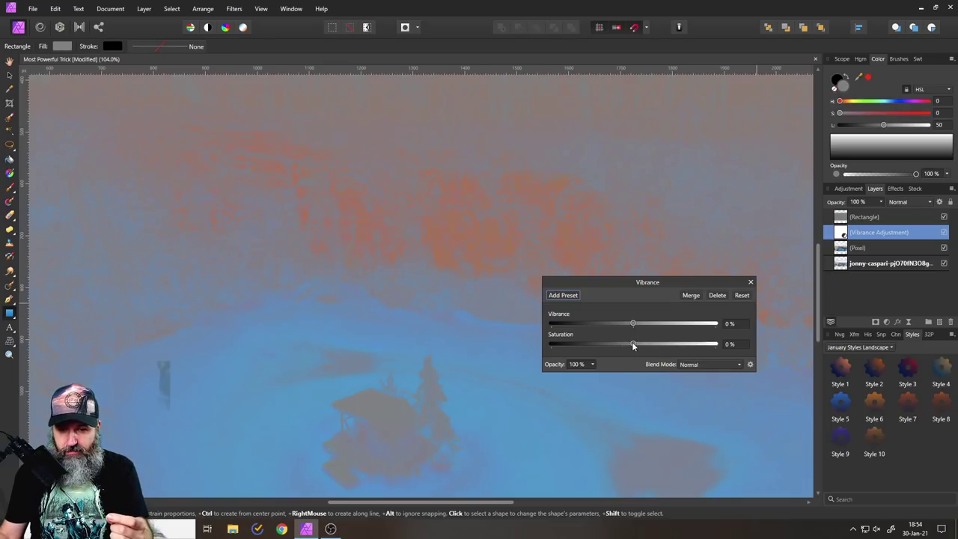
pyautogui.moveTo(634, 344); pyautogui.dragTo(717, 345)
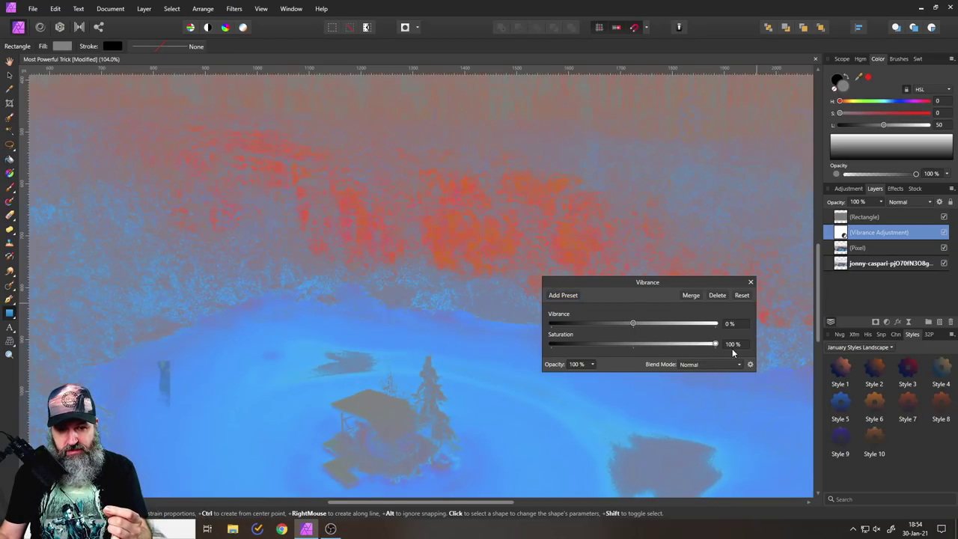
pyautogui.click(751, 282)
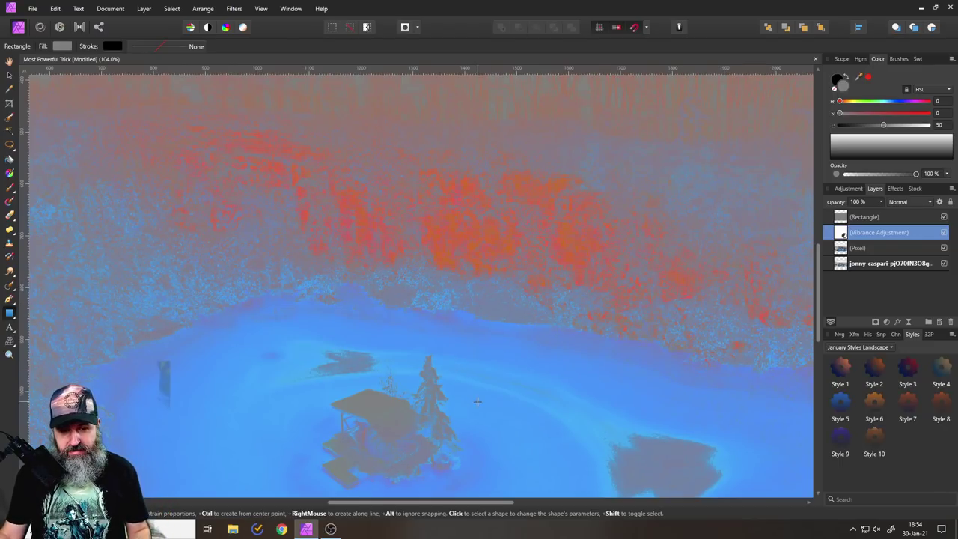
pyautogui.scroll(-3, 478, 297)
pyautogui.scroll(8, 407, 219)
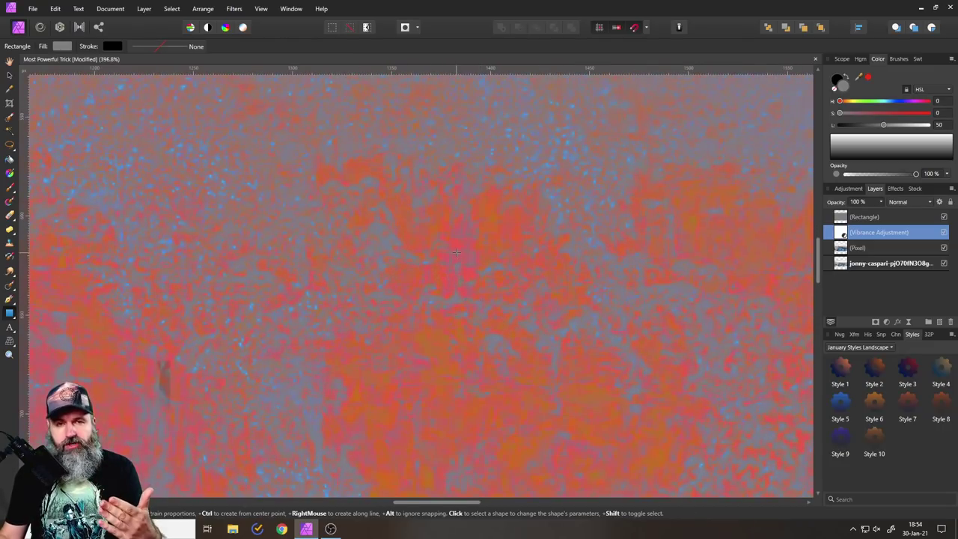
pyautogui.scroll(-6, 444, 332)
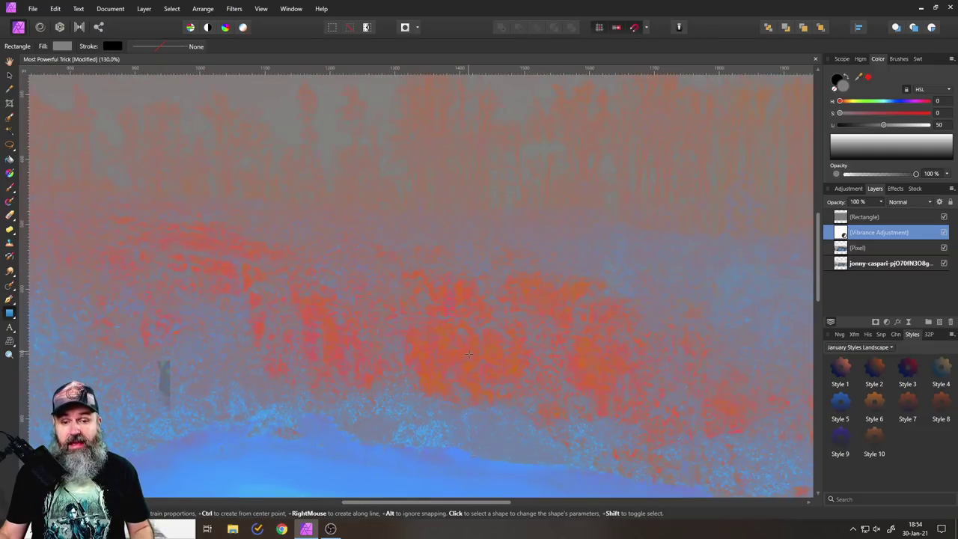
pyautogui.scroll(-4, 479, 269)
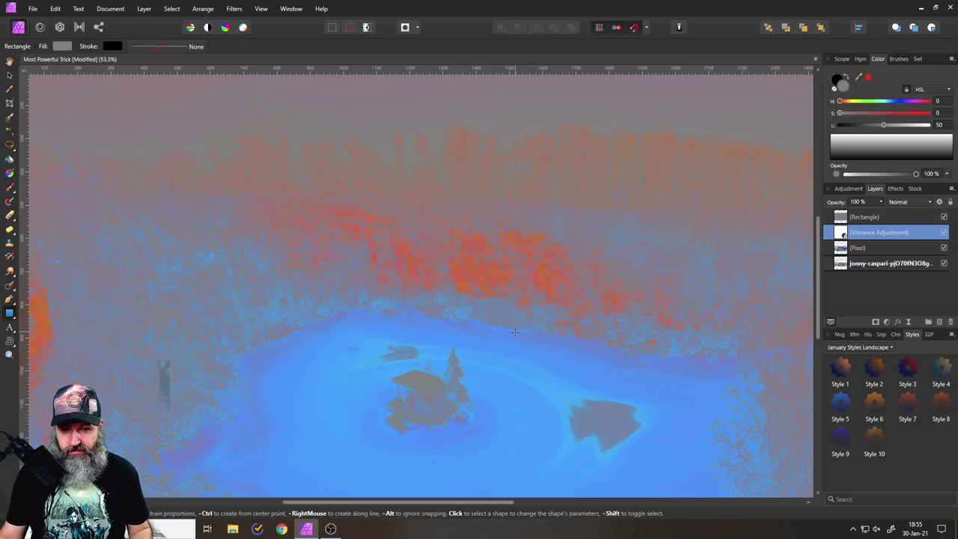
# Delete the grey Rectangle and Vibrance adjustment layers.
pyautogui.scroll(-3, 514, 332)
pyautogui.scroll(3, 514, 344)
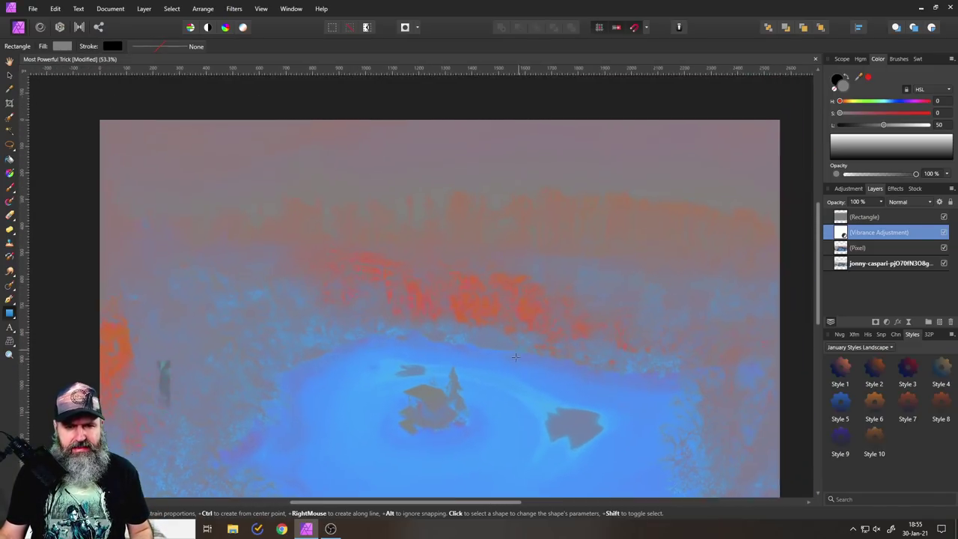
pyautogui.click(853, 217)
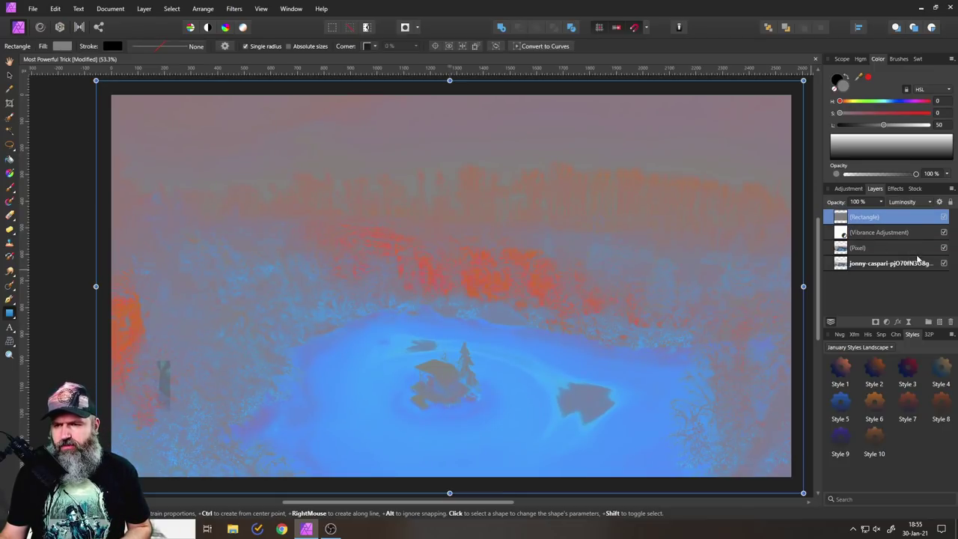
pyautogui.click(950, 322)
pyautogui.click(950, 322)
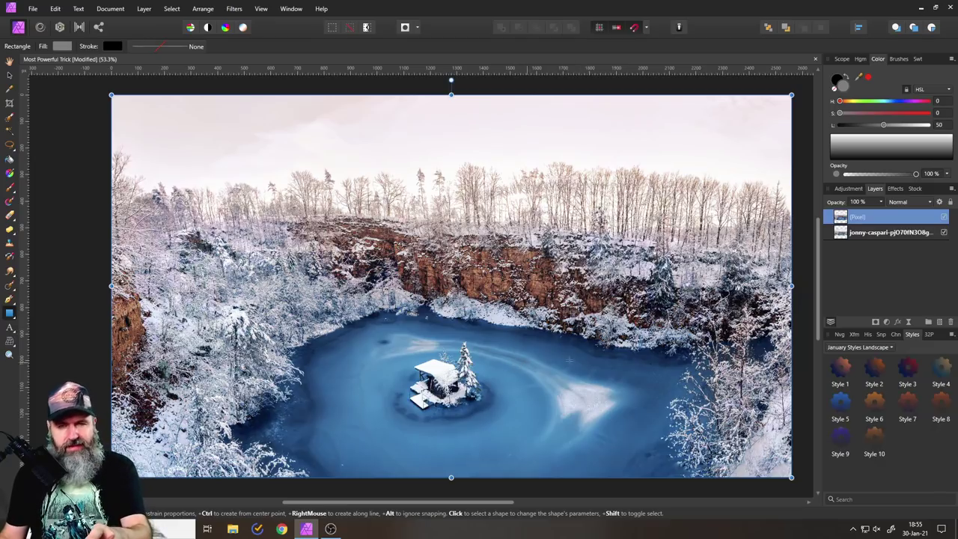
# Hide and delete the Pixel layer, then fit the photo to the window.
pyautogui.click(943, 217)
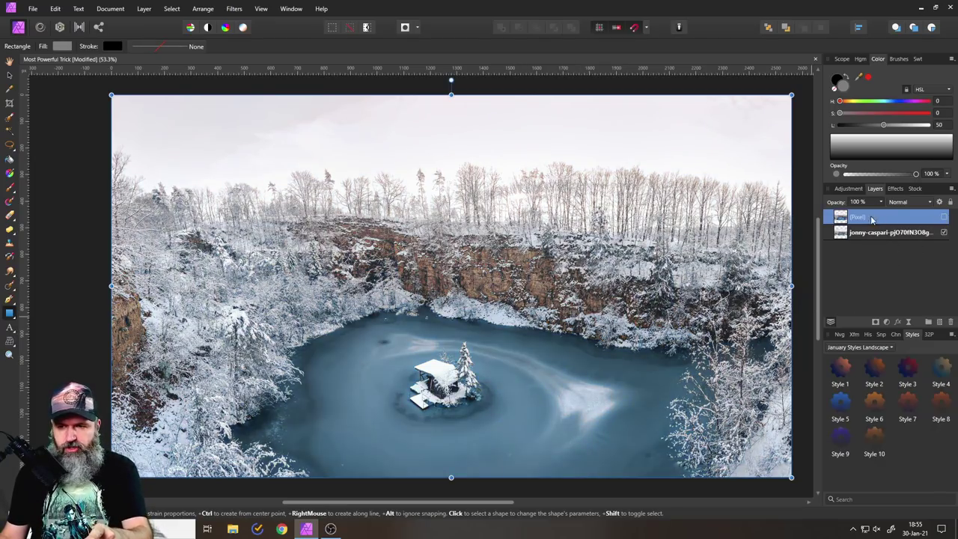
pyautogui.click(948, 323)
pyautogui.scroll(5, 449, 299)
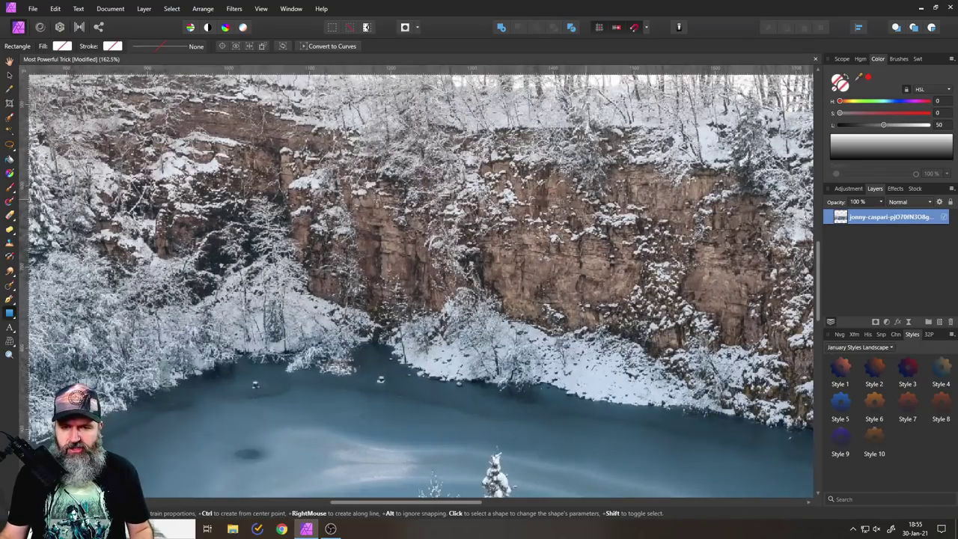
pyautogui.scroll(4, 476, 291)
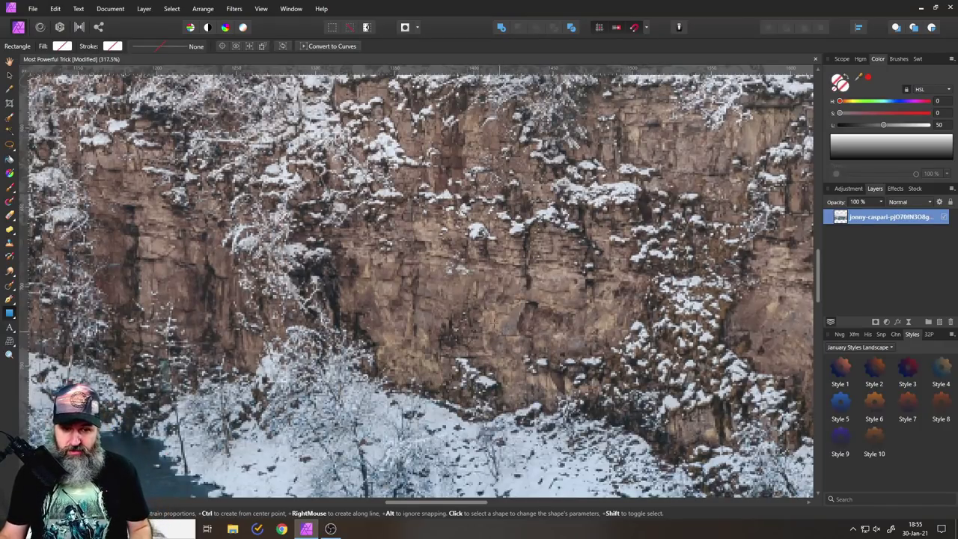
pyautogui.scroll(-5, 494, 324)
pyautogui.scroll(5, 517, 397)
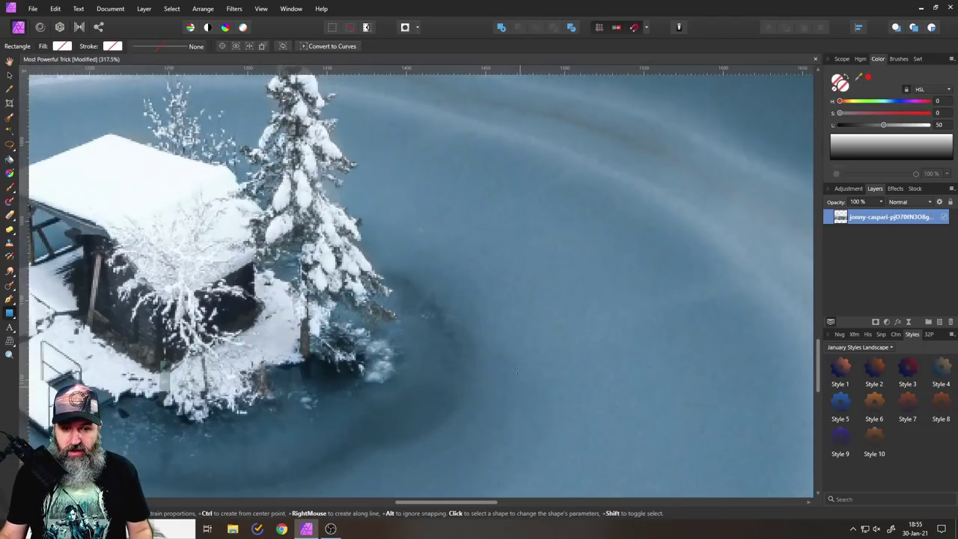
pyautogui.scroll(2, 579, 347)
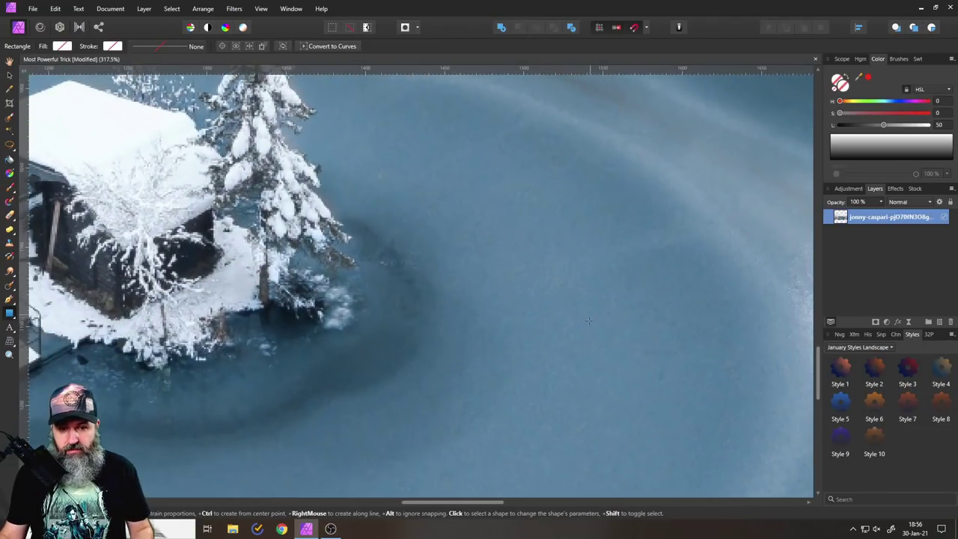
pyautogui.scroll(-7, 578, 347)
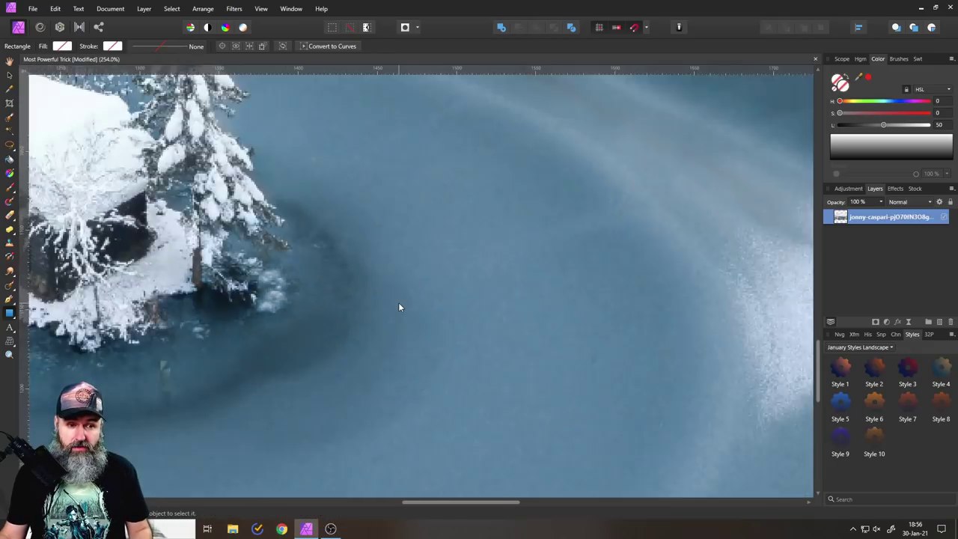
pyautogui.hotkey('ctrl', '0')
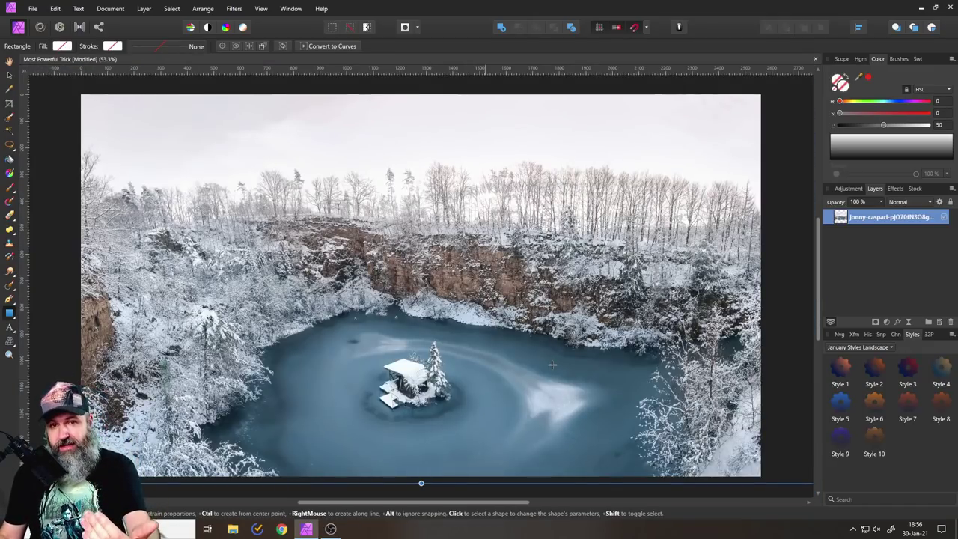
# Add a Selective Color adjustment with Reds at Cyan -53%, Magenta 26%, Yellow 52%.
pyautogui.click(887, 322)
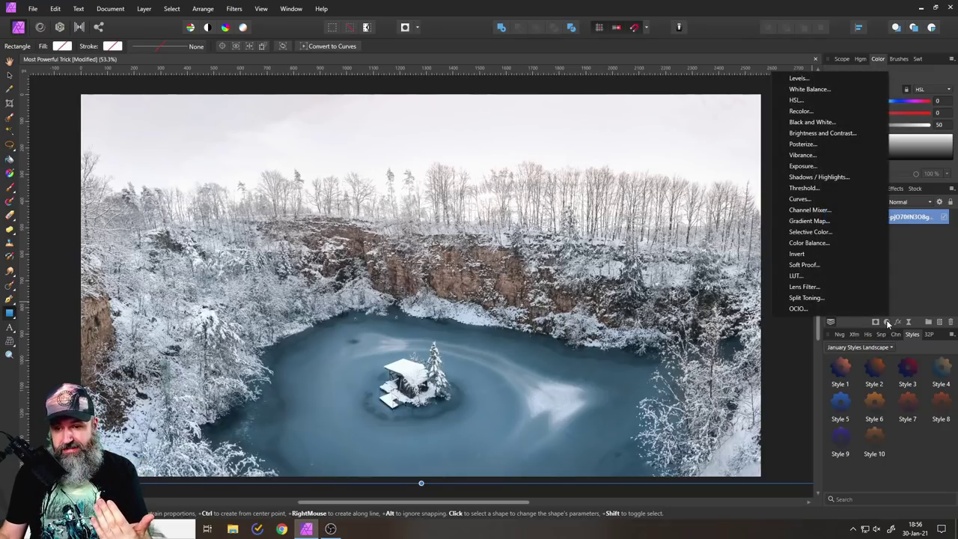
pyautogui.click(826, 237)
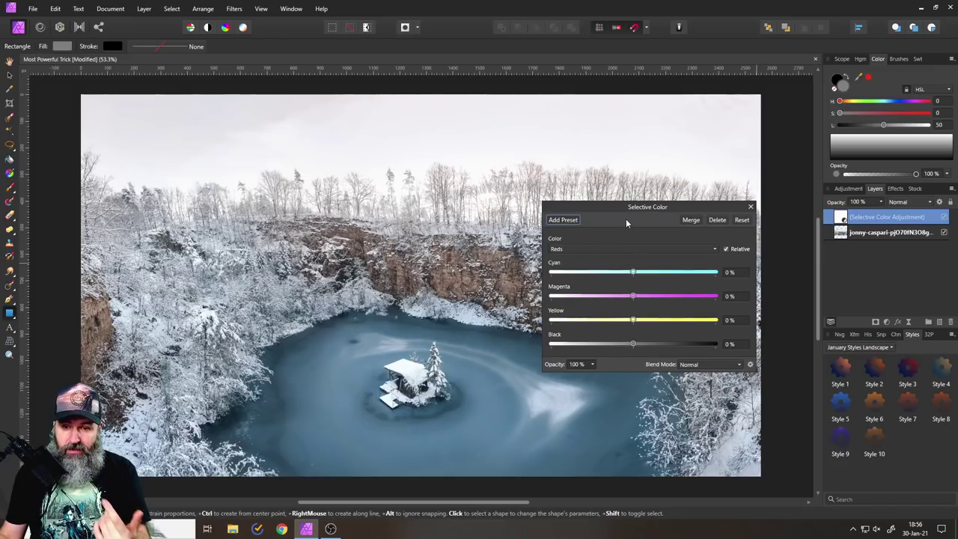
pyautogui.click(562, 248)
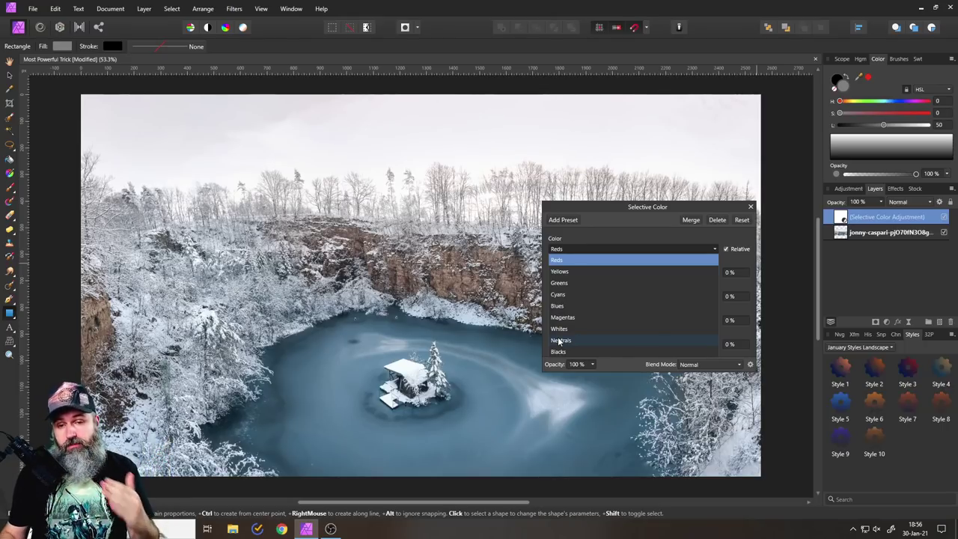
pyautogui.click(562, 262)
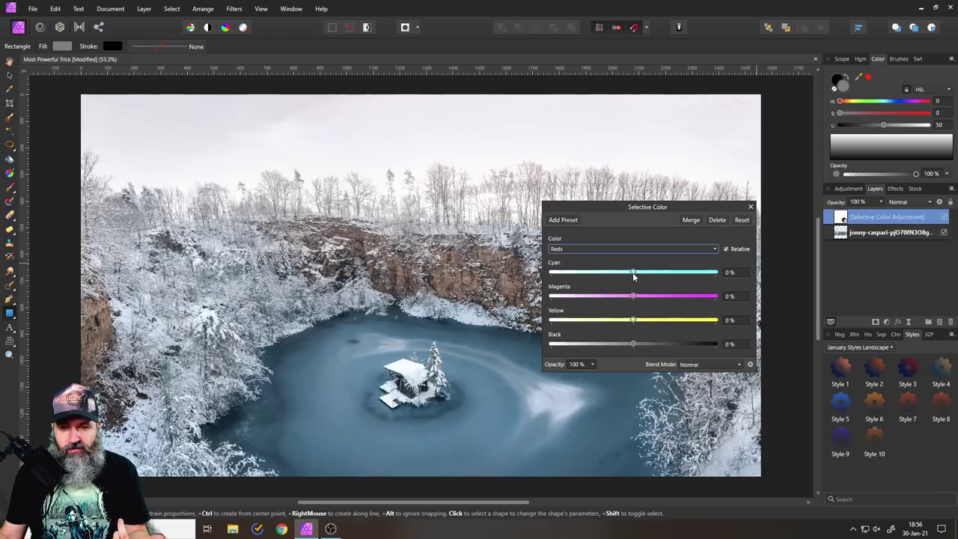
pyautogui.moveTo(632, 273); pyautogui.dragTo(591, 275)
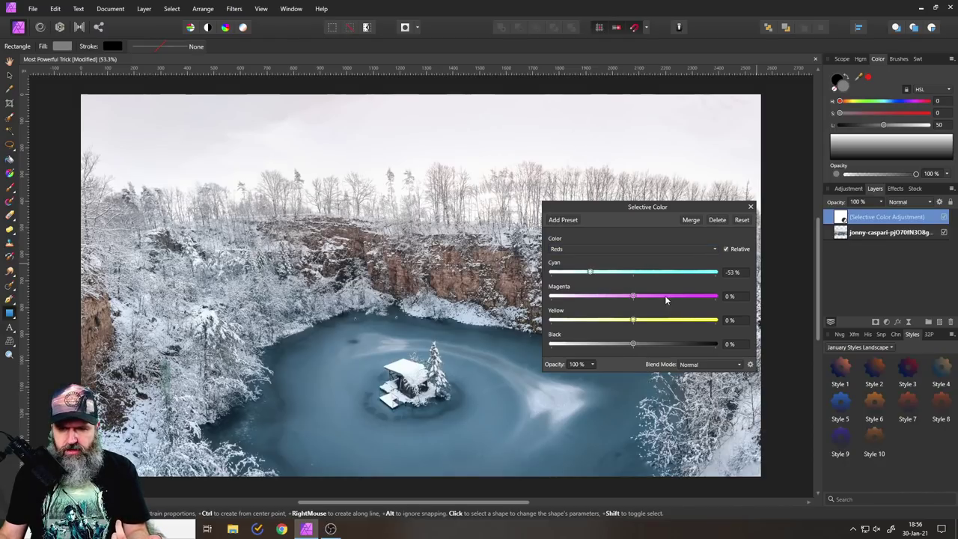
pyautogui.moveTo(635, 297); pyautogui.dragTo(673, 299)
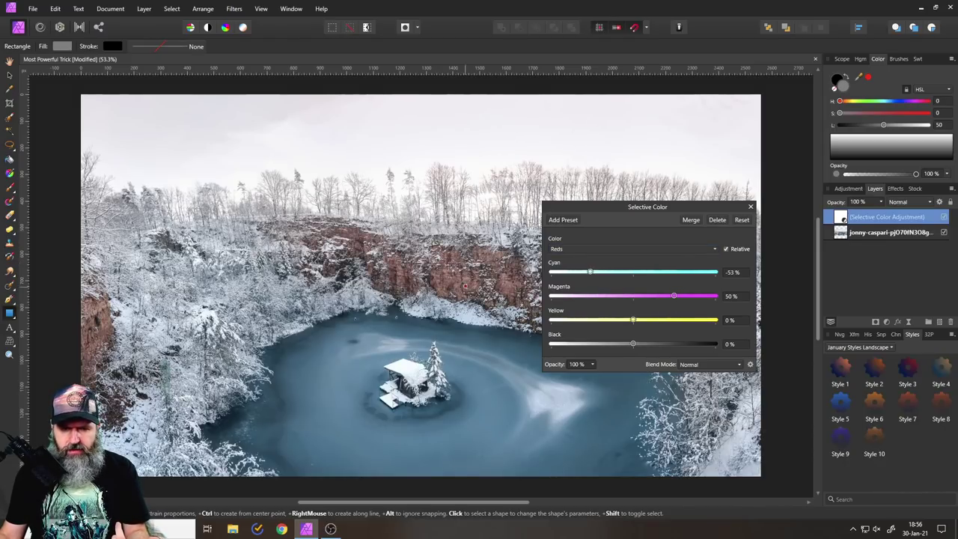
pyautogui.scroll(3, 465, 286)
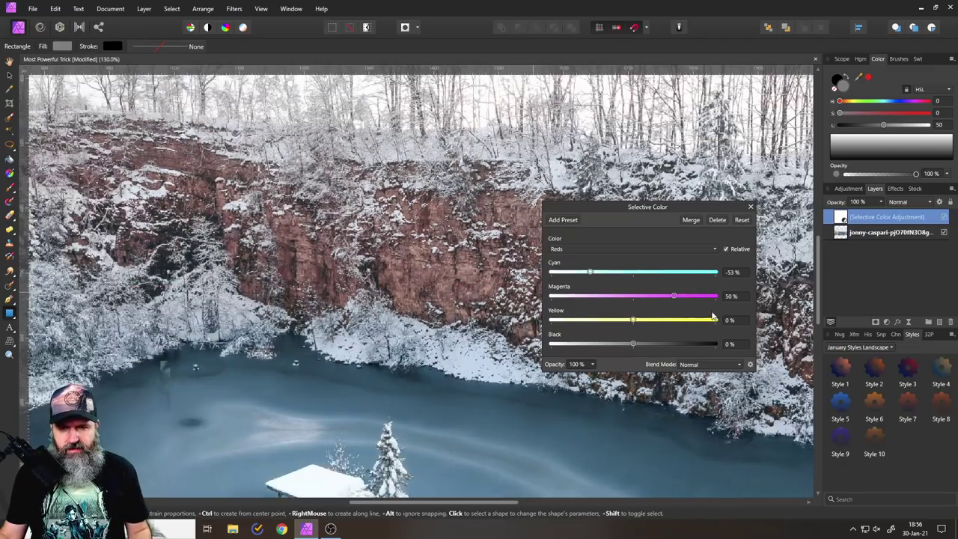
pyautogui.moveTo(673, 296); pyautogui.dragTo(674, 322)
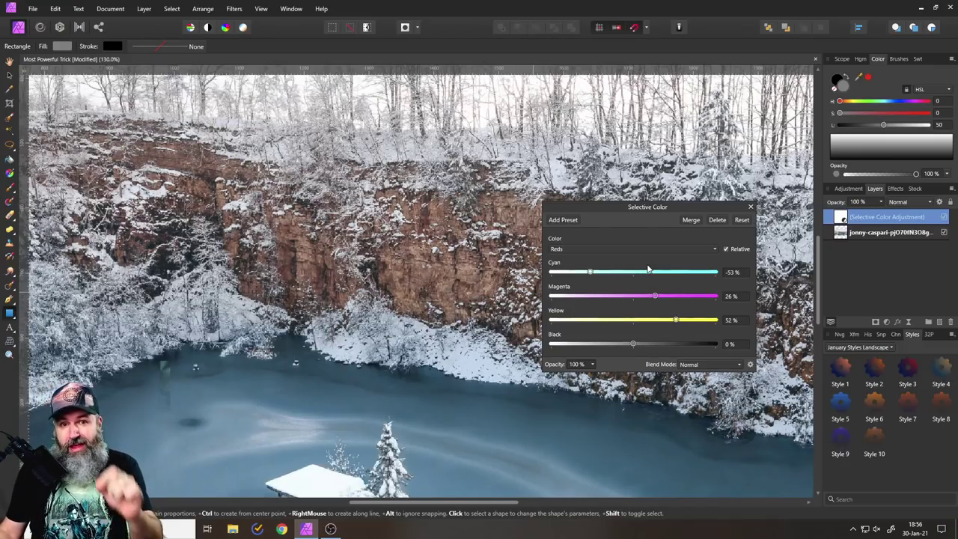
# Set the Selective Color Yellows to Cyan -50%, Magenta 36%, Yellow 27%.
pyautogui.click(614, 249)
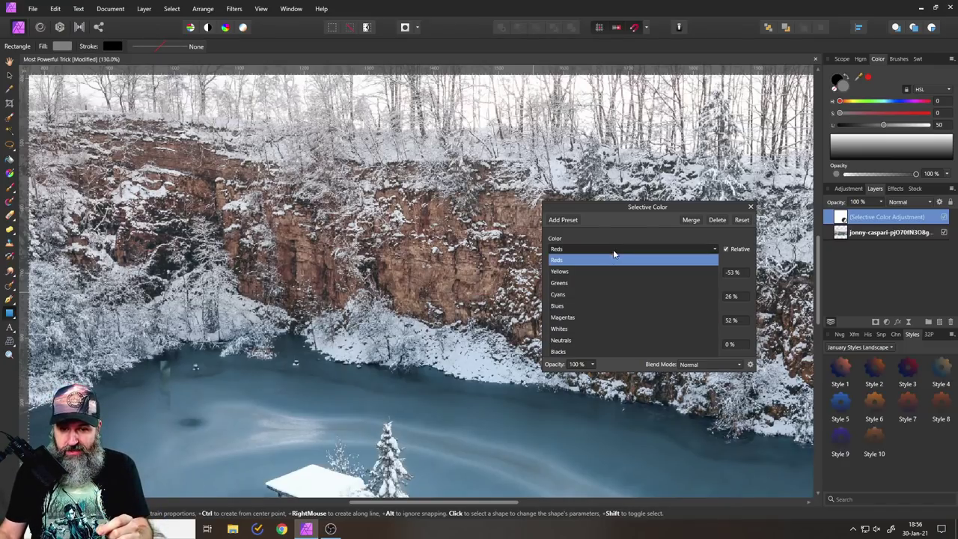
pyautogui.click(580, 273)
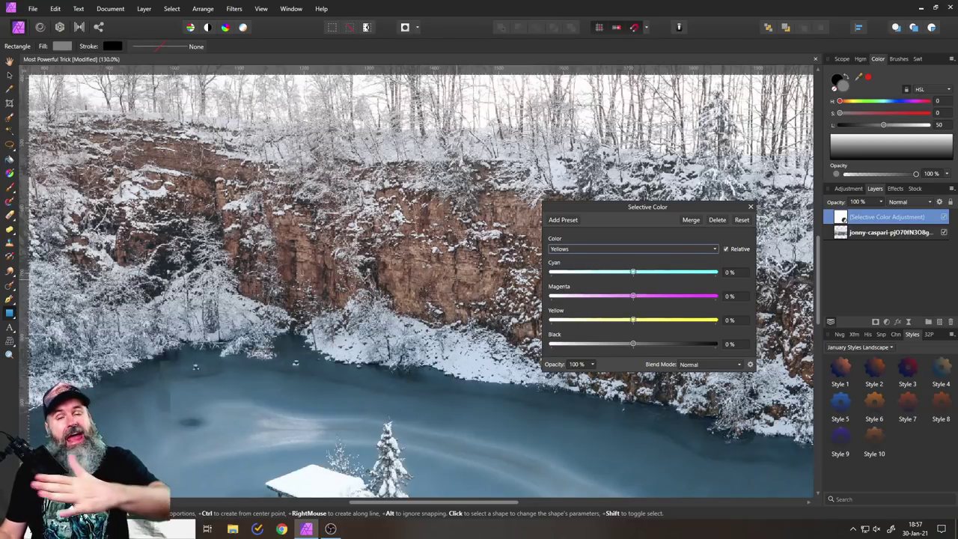
pyautogui.click(598, 273)
pyautogui.moveTo(598, 273); pyautogui.dragTo(592, 274)
pyautogui.moveTo(635, 297); pyautogui.dragTo(663, 297)
# Set the Cyans to Cyan 85%, Magenta 55%, Yellow -33% for deep blue water.
pyautogui.click(603, 248)
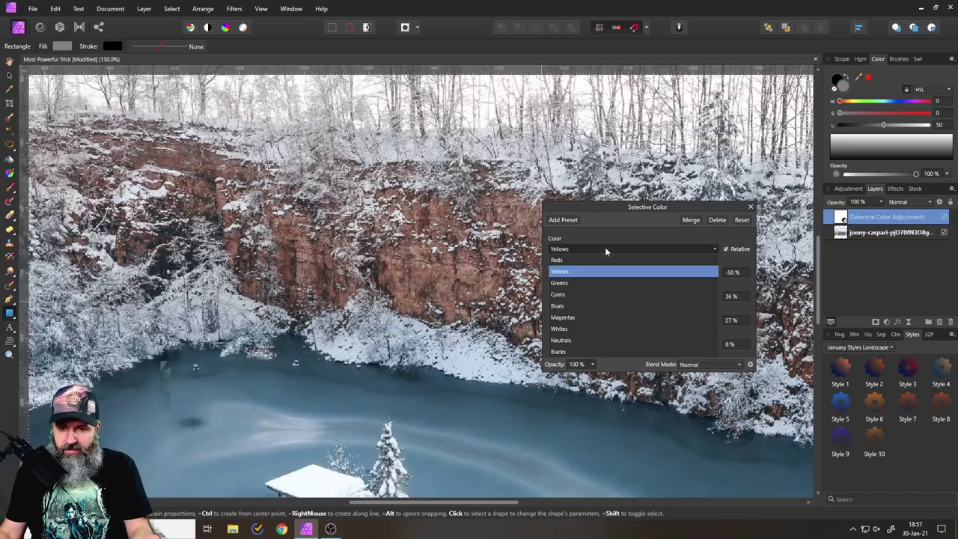
pyautogui.click(565, 295)
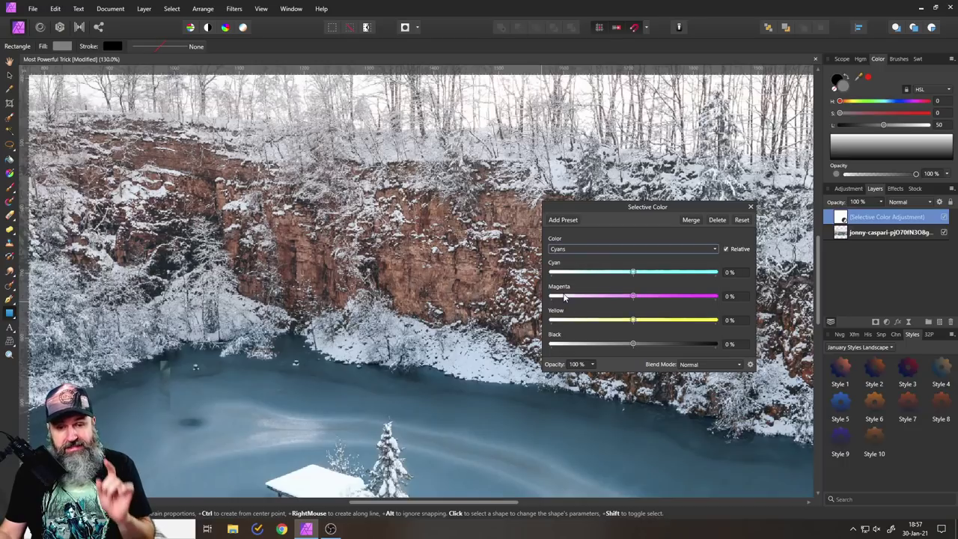
pyautogui.scroll(-5, 418, 393)
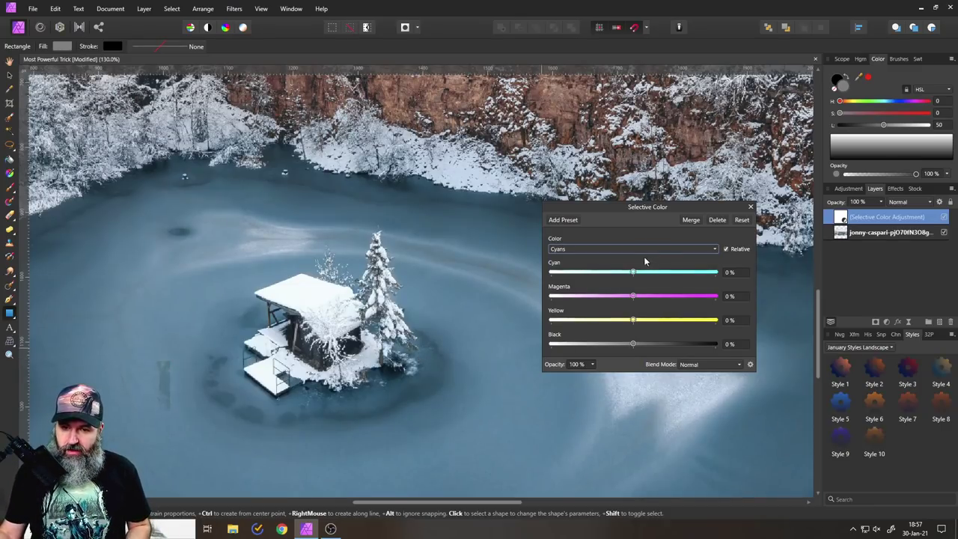
pyautogui.moveTo(633, 272); pyautogui.dragTo(703, 271)
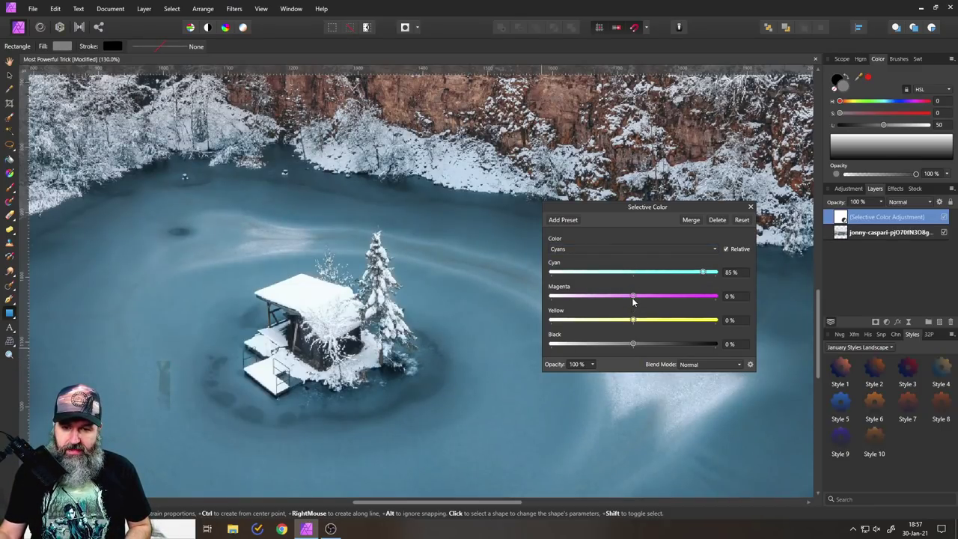
pyautogui.moveTo(632, 296); pyautogui.dragTo(678, 296)
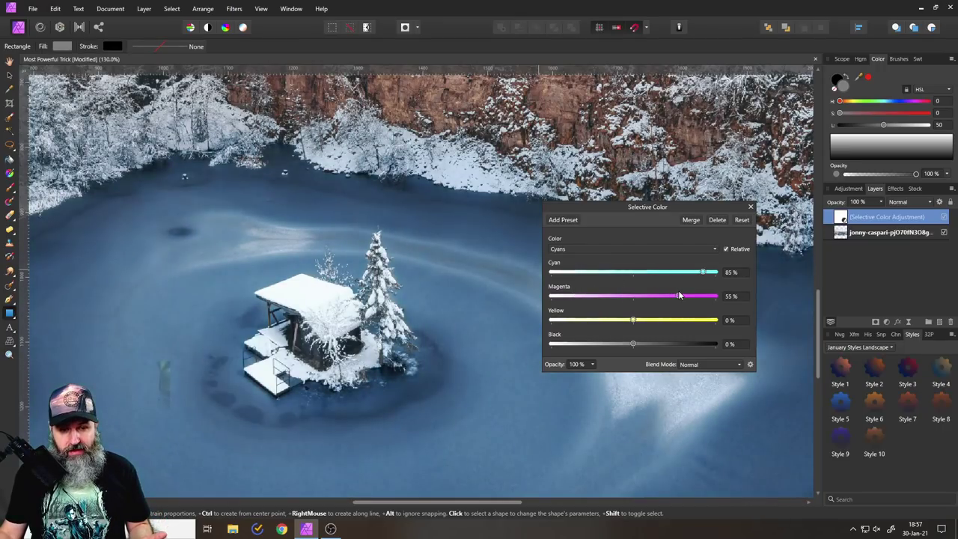
pyautogui.moveTo(634, 322); pyautogui.dragTo(607, 322)
pyautogui.hotkey('ctrl', '0')
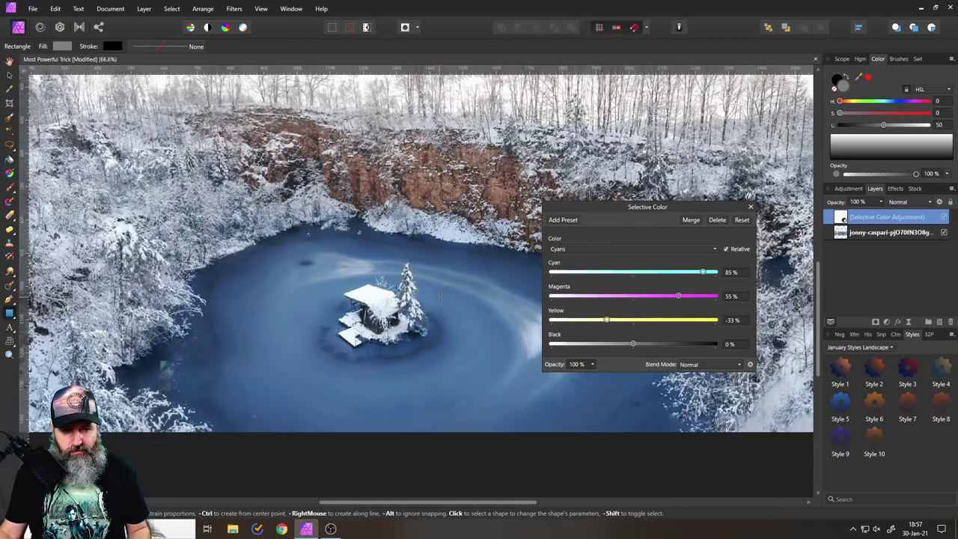
# Set the Selective Color Blues to Cyan 44%, Magenta 18%, Yellow 45%.
pyautogui.click(608, 251)
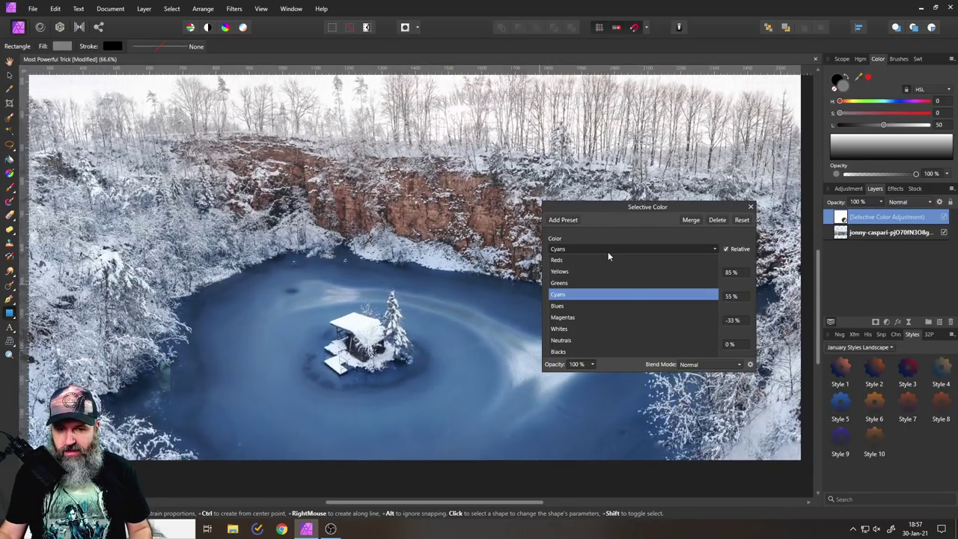
pyautogui.click(571, 305)
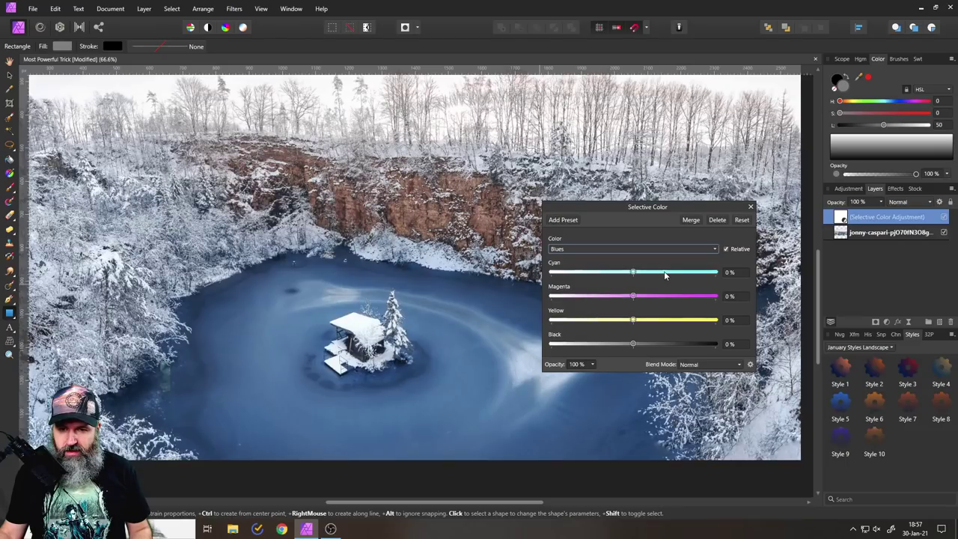
pyautogui.moveTo(663, 271); pyautogui.dragTo(672, 270)
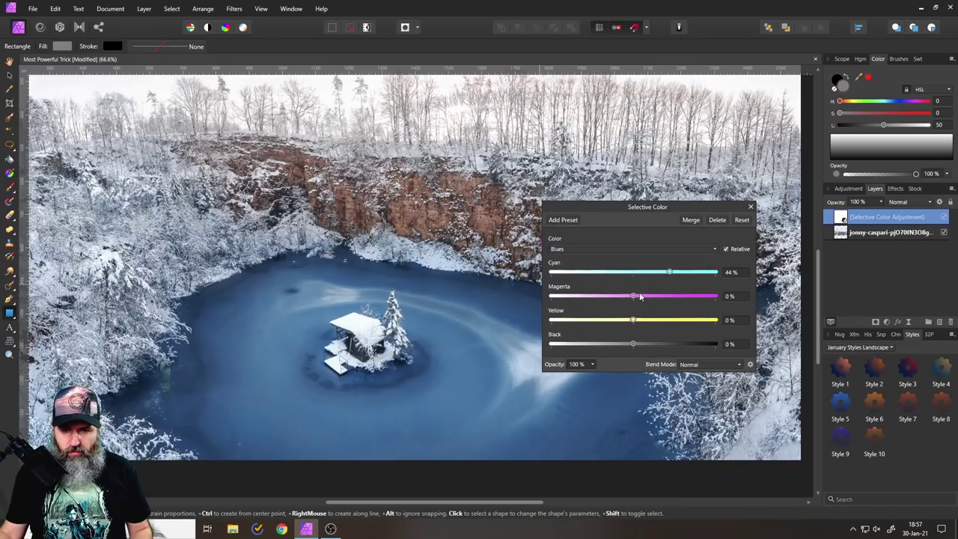
pyautogui.moveTo(634, 296); pyautogui.dragTo(605, 298)
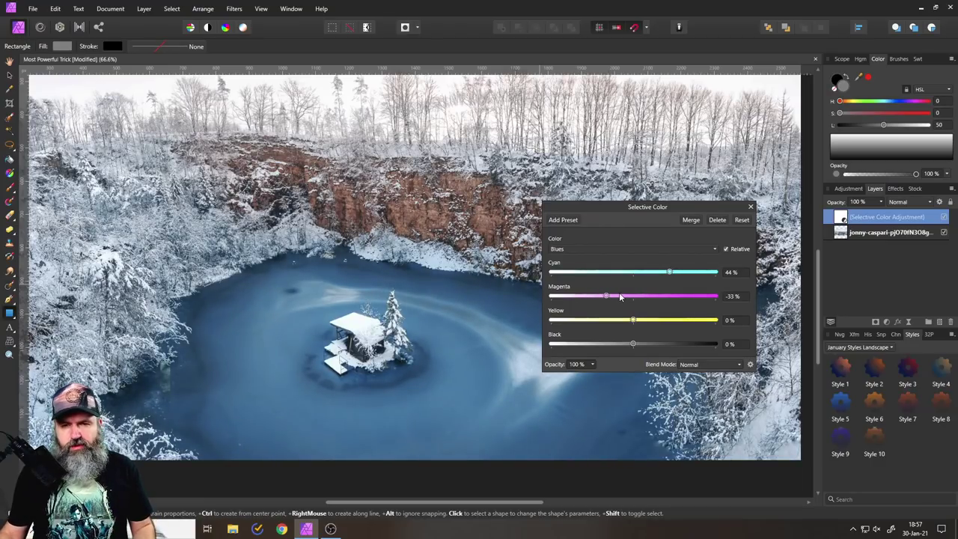
pyautogui.scroll(2, 425, 310)
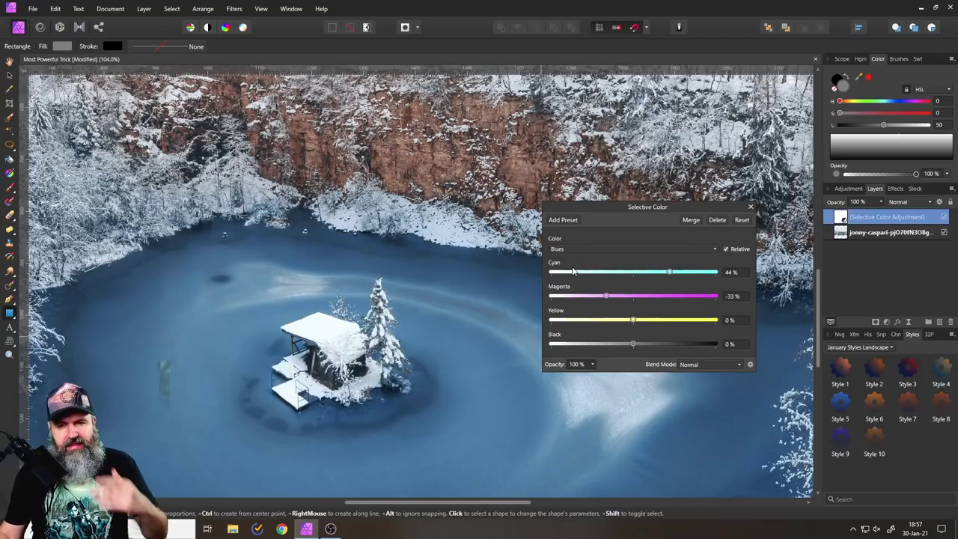
pyautogui.moveTo(612, 299); pyautogui.dragTo(636, 297)
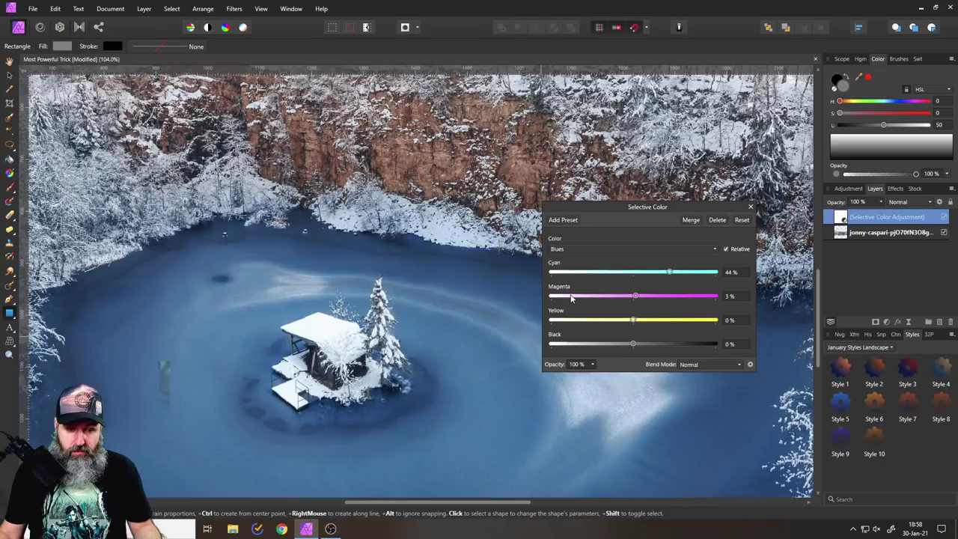
pyautogui.moveTo(634, 295); pyautogui.dragTo(669, 320)
pyautogui.moveTo(656, 295)
pyautogui.mouseDown()
pyautogui.moveTo(640, 296)
pyautogui.moveTo(648, 296)
pyautogui.mouseUp()
pyautogui.scroll(-5, 464, 307)
pyautogui.scroll(3, 464, 307)
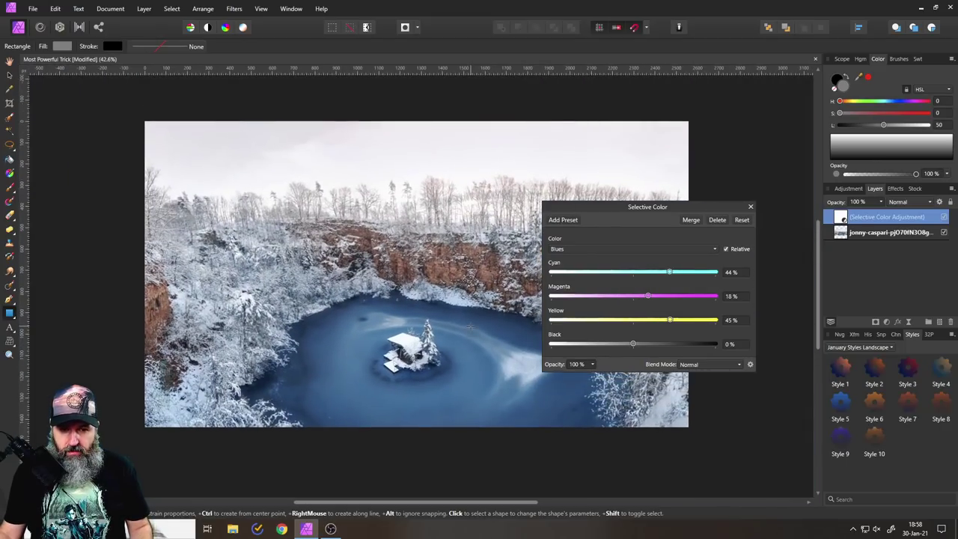
pyautogui.click(626, 248)
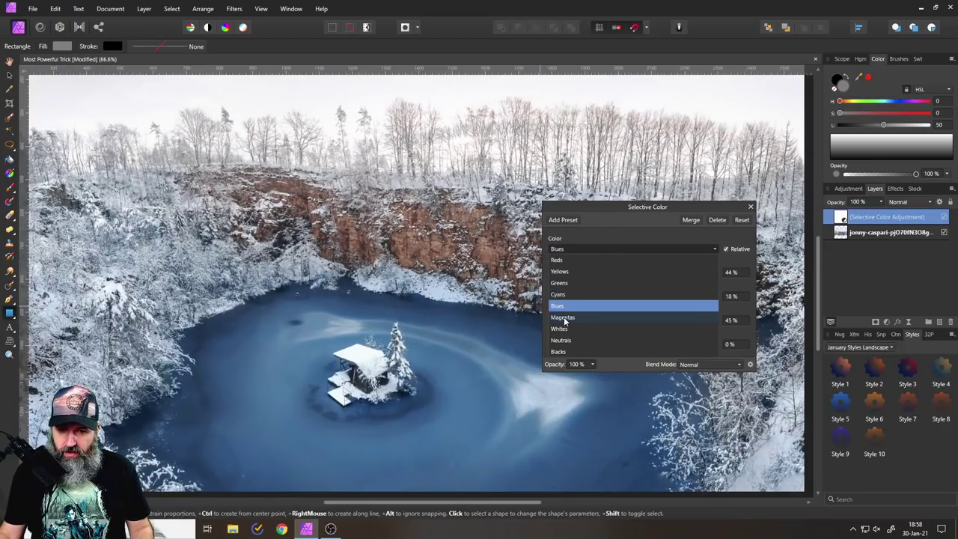
# Shift the Magentas' cyan and magenta, then set the Whites' Black to 51%.
pyautogui.click(563, 319)
pyautogui.moveTo(635, 272); pyautogui.dragTo(648, 320)
pyautogui.click(608, 248)
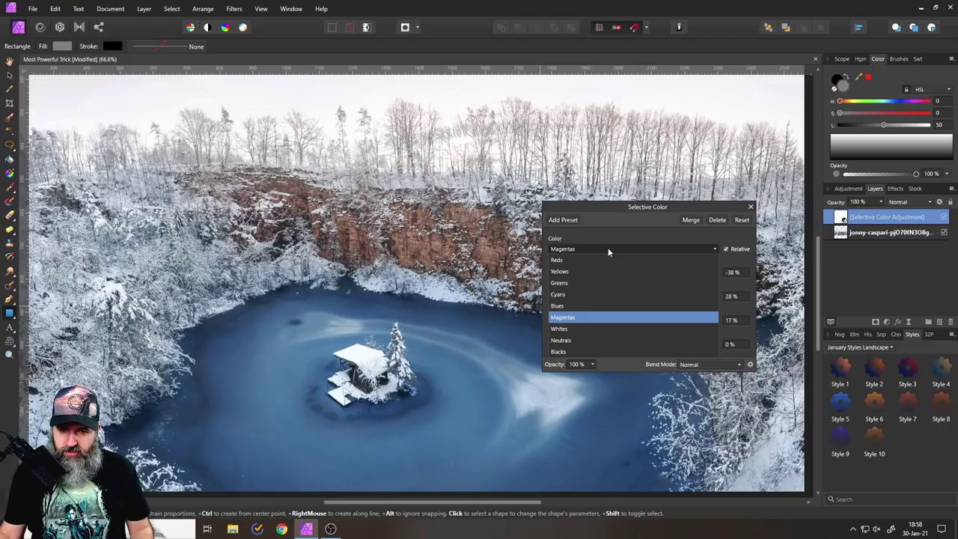
pyautogui.click(571, 329)
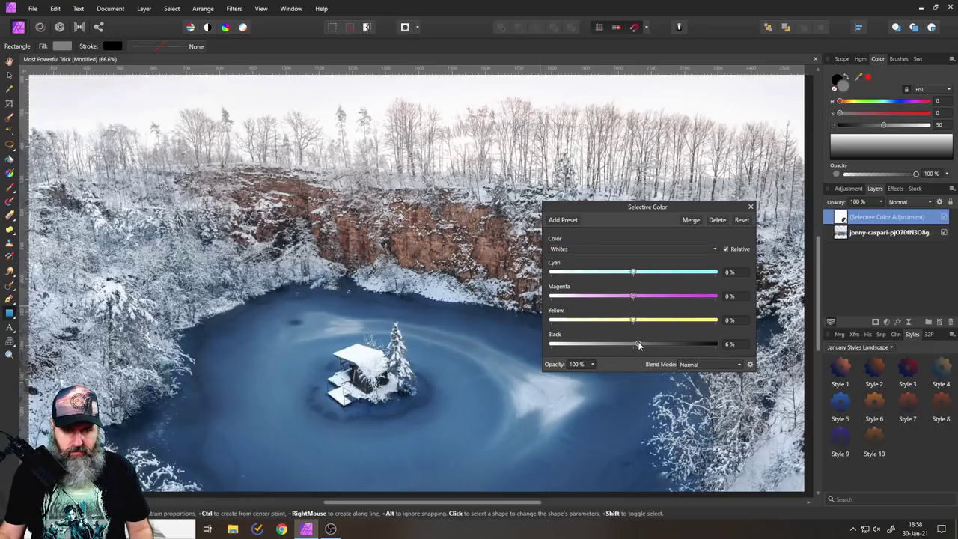
pyautogui.moveTo(637, 343); pyautogui.dragTo(664, 342)
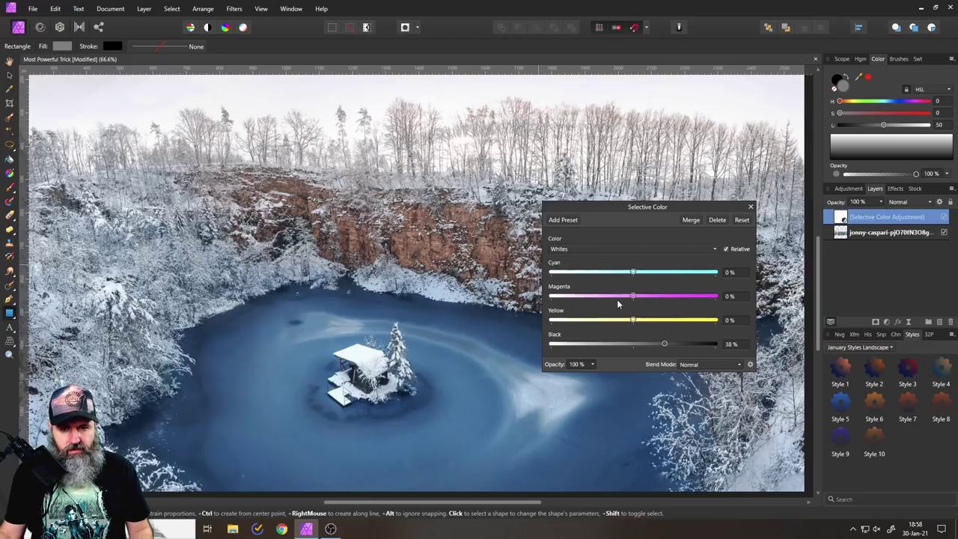
pyautogui.moveTo(665, 344)
pyautogui.mouseDown()
pyautogui.moveTo(550, 341)
pyautogui.moveTo(676, 344)
pyautogui.mouseUp()
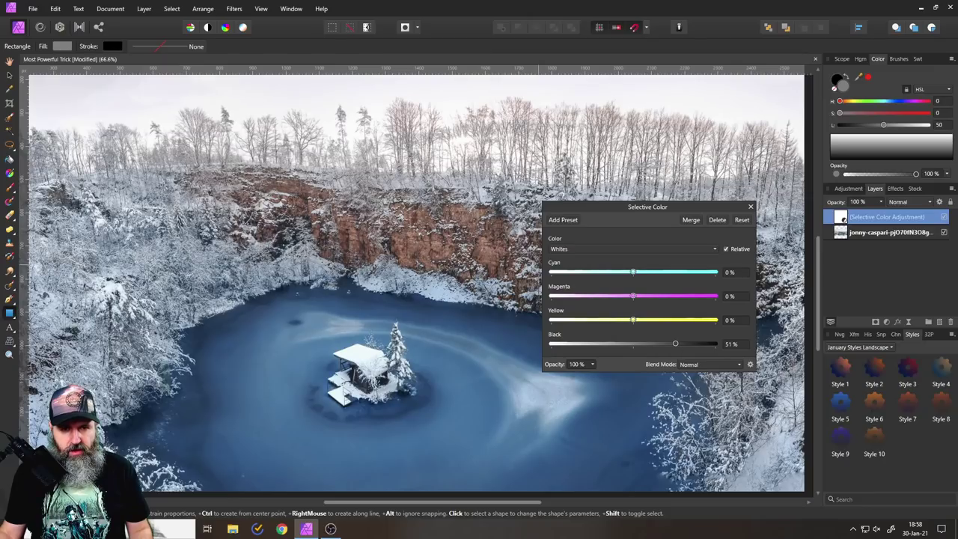
pyautogui.click(590, 247)
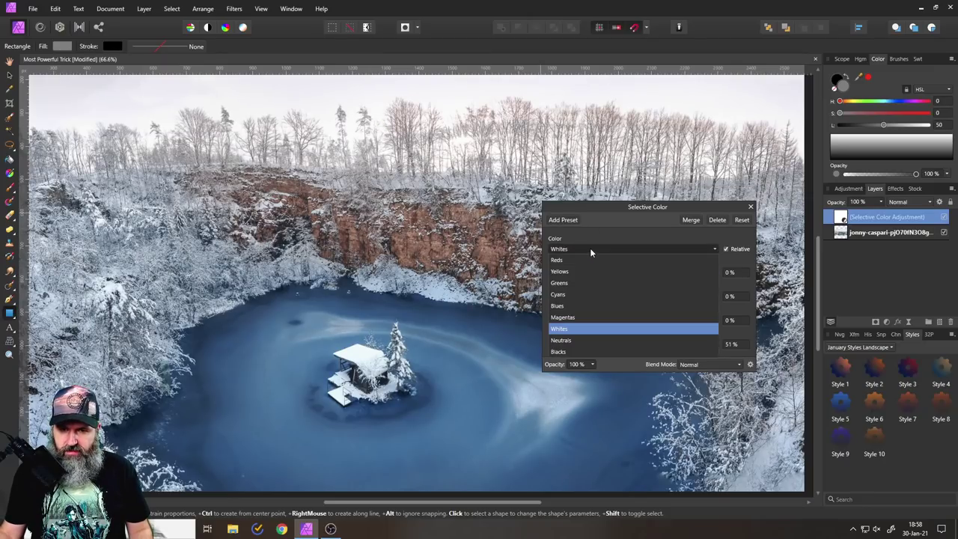
# Set the Selective Color Neutrals to Cyan -9%, Yellow -7%, Black 3%.
pyautogui.click(569, 342)
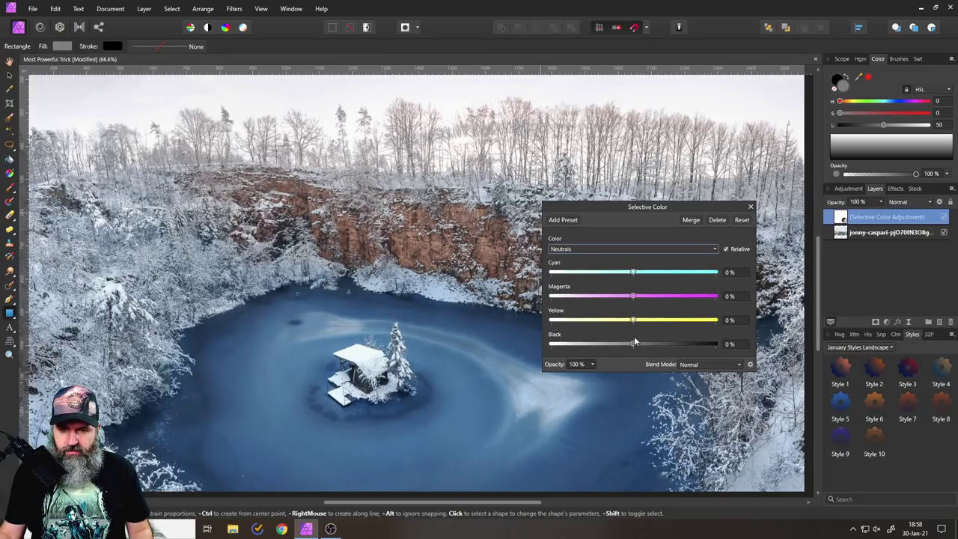
pyautogui.moveTo(634, 342); pyautogui.dragTo(638, 343)
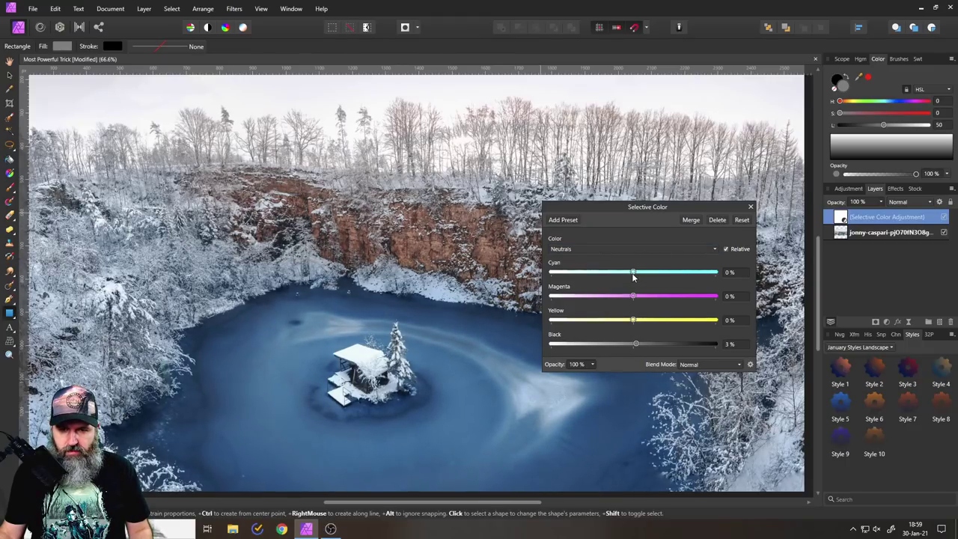
pyautogui.moveTo(633, 272); pyautogui.dragTo(629, 320)
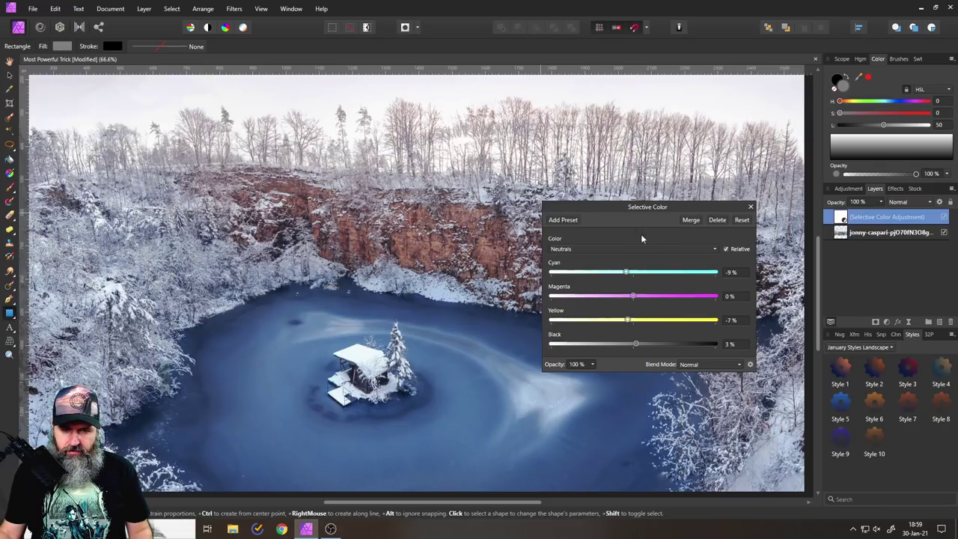
pyautogui.click(620, 249)
# Give the Blacks range a Black of 26% and close the Selective Color adjustment.
pyautogui.click(559, 351)
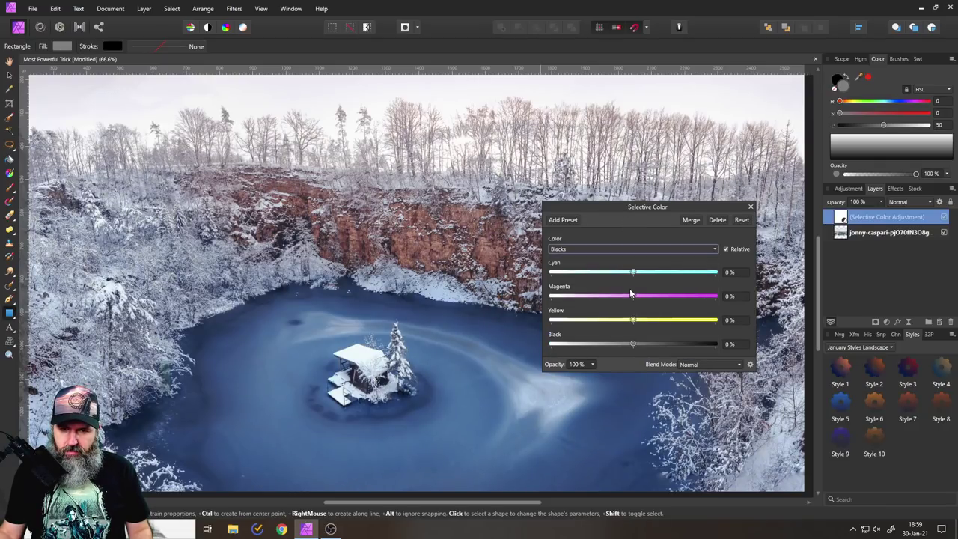
pyautogui.scroll(5, 217, 322)
pyautogui.scroll(1, 211, 328)
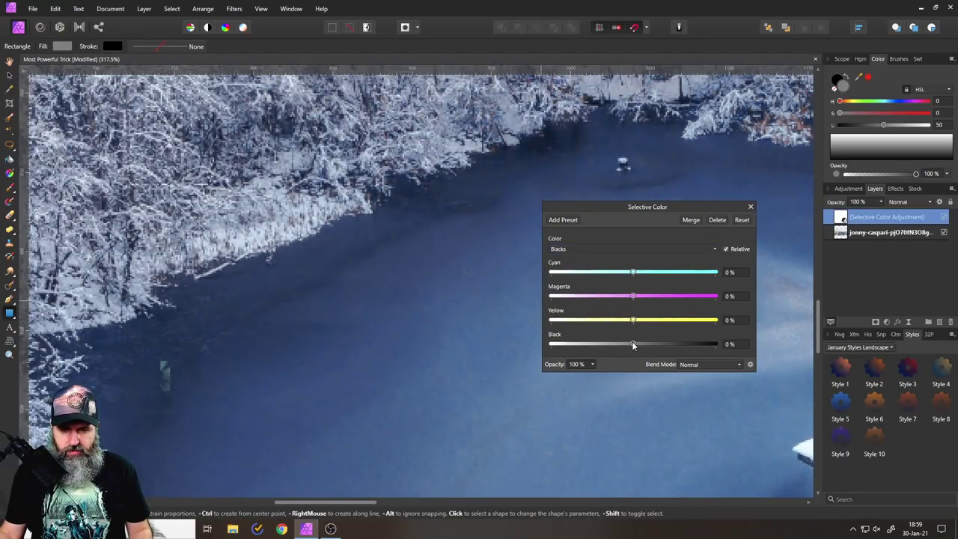
pyautogui.moveTo(632, 343); pyautogui.dragTo(609, 343)
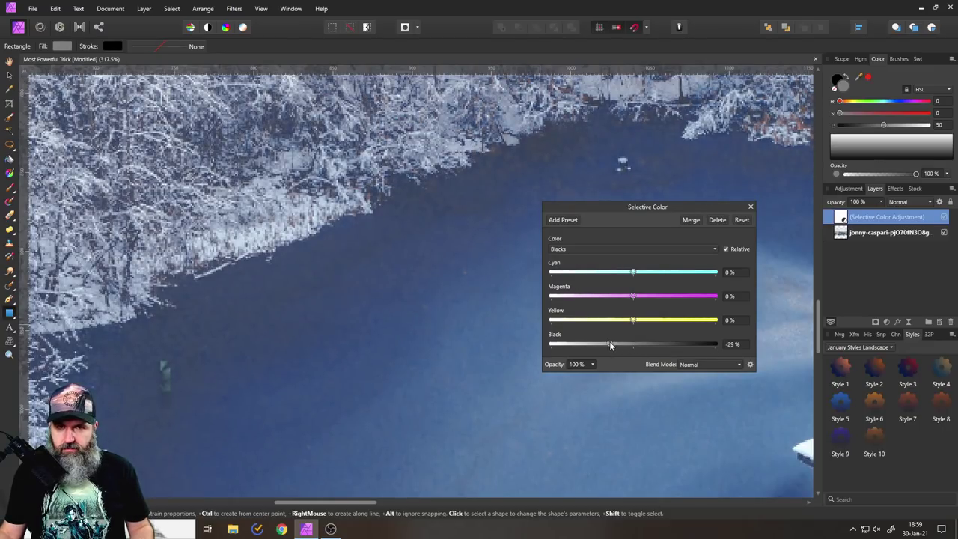
pyautogui.moveTo(609, 343); pyautogui.dragTo(655, 343)
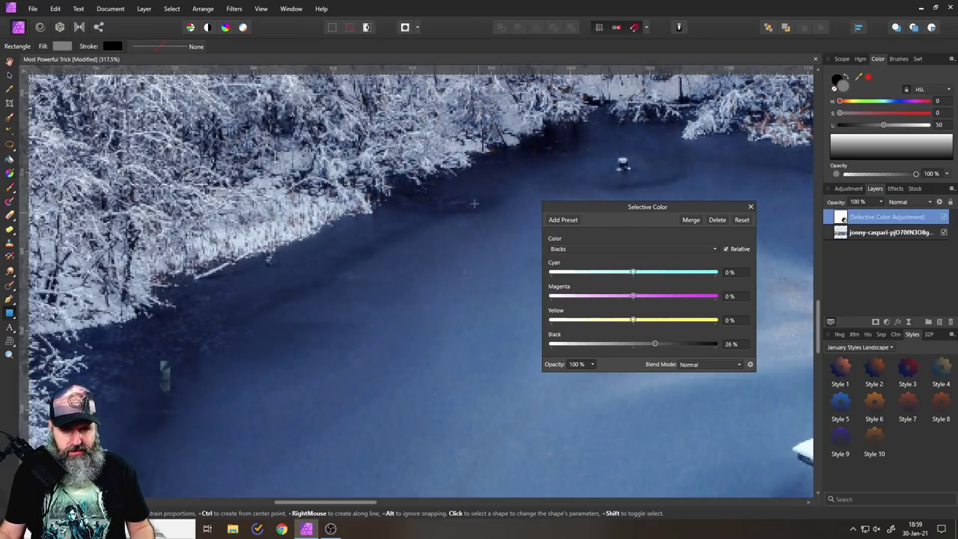
pyautogui.hotkey('ctrl', '0')
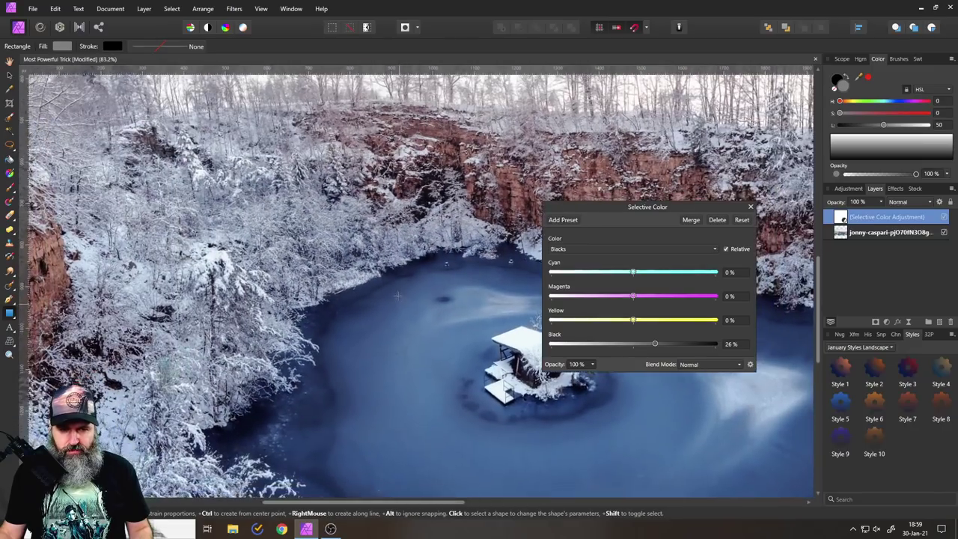
pyautogui.scroll(-5, 397, 296)
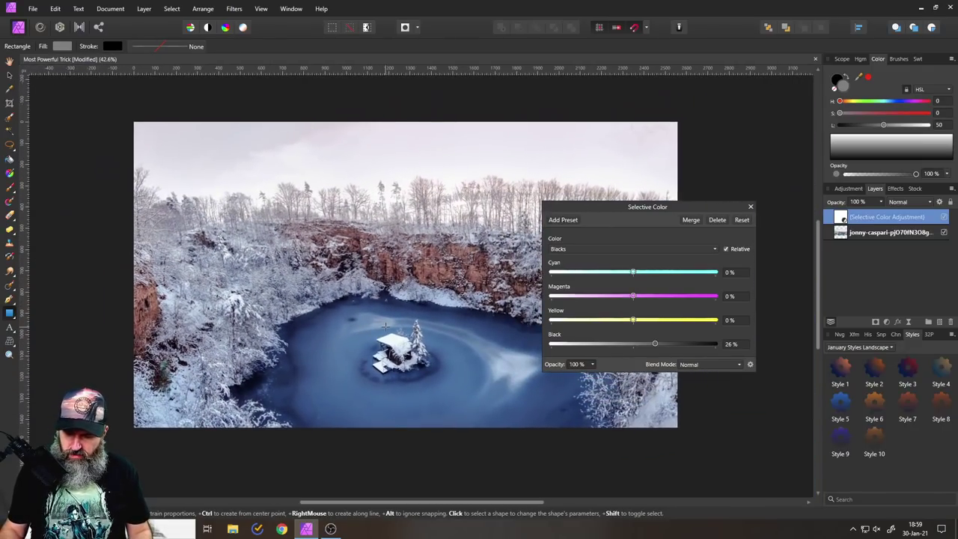
pyautogui.scroll(2, 385, 325)
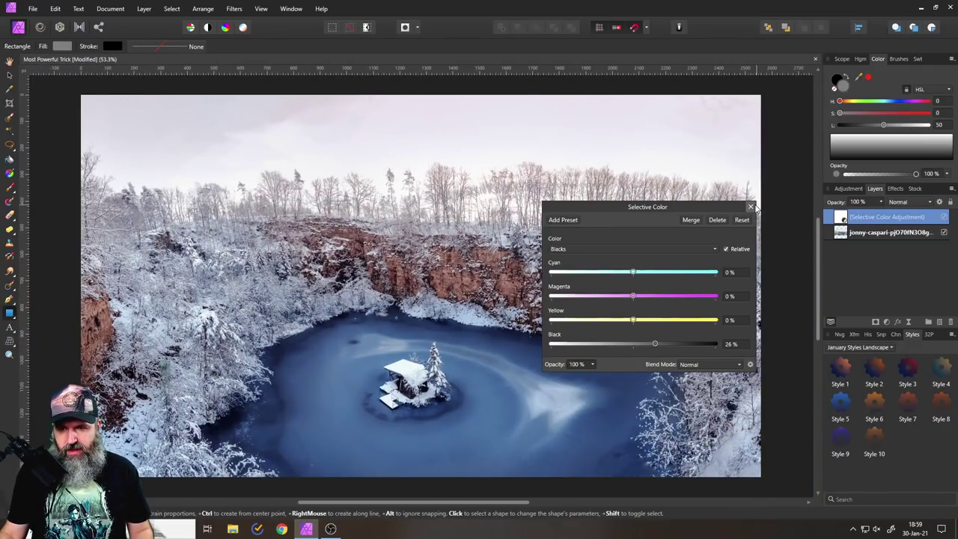
pyautogui.click(751, 206)
# Toggle the Selective Color layer off and on to compare before and after, leaving it on.
pyautogui.click(945, 217)
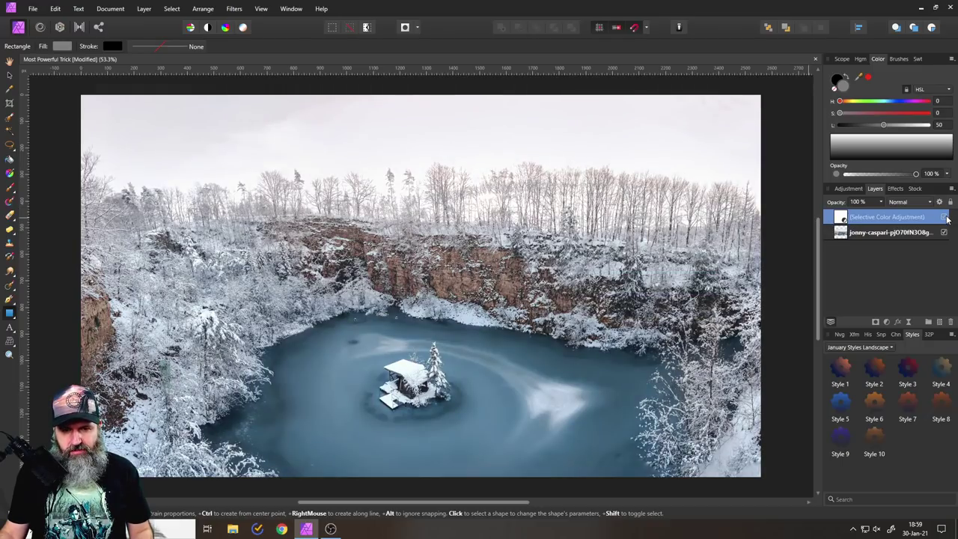
pyautogui.click(945, 217)
pyautogui.click(945, 217)
pyautogui.click(945, 217)
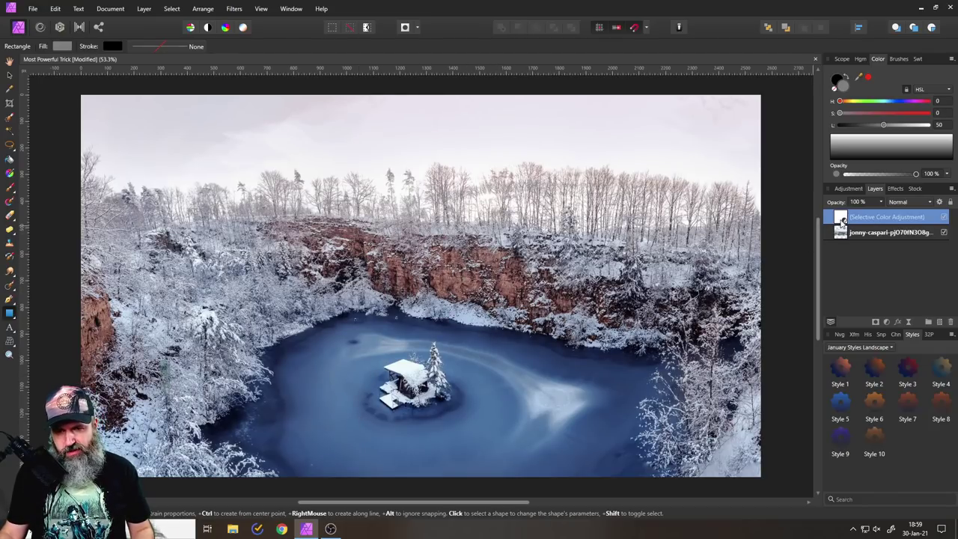
# Add a Vibrance adjustment above Selective Color with Vibrance -46% and Saturation 46%.
pyautogui.click(886, 322)
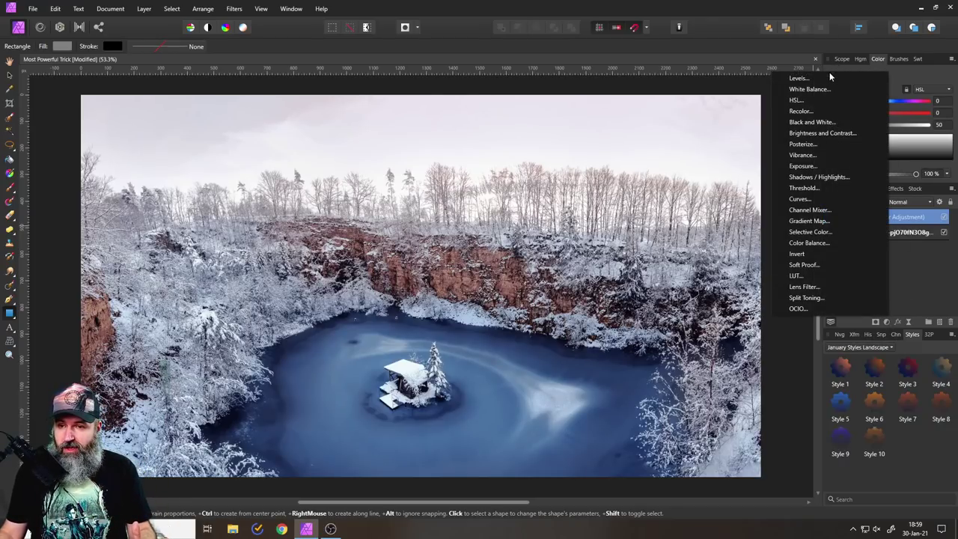
pyautogui.click(802, 155)
pyautogui.moveTo(632, 323); pyautogui.dragTo(672, 347)
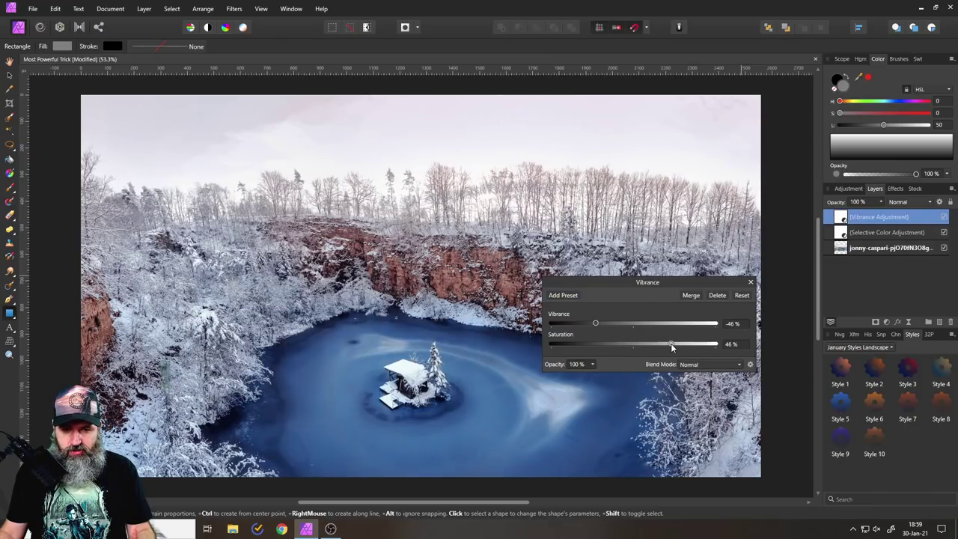
pyautogui.click(751, 283)
# Add a Curves adjustment with a gentle S-curve: highlights lifted slightly, shadows lowered slightly.
pyautogui.click(886, 322)
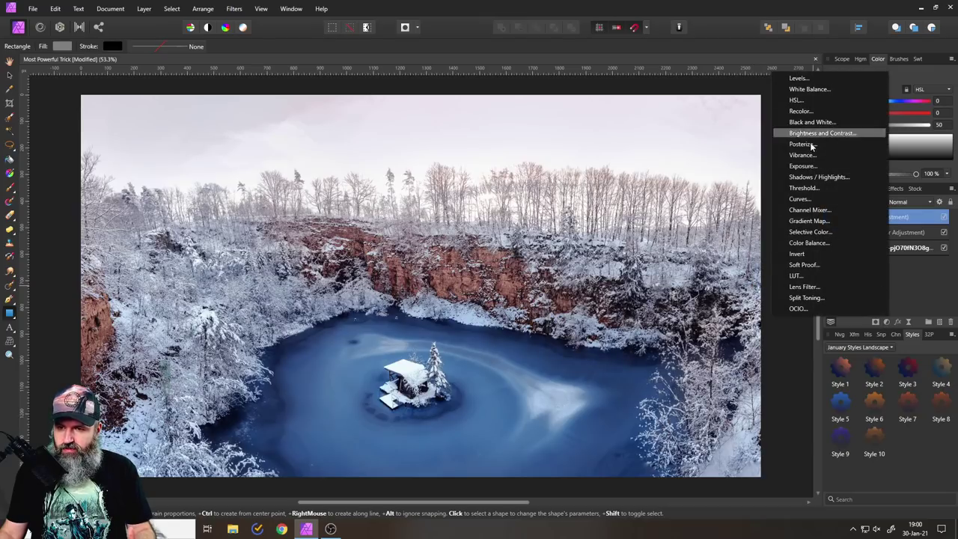
pyautogui.click(799, 199)
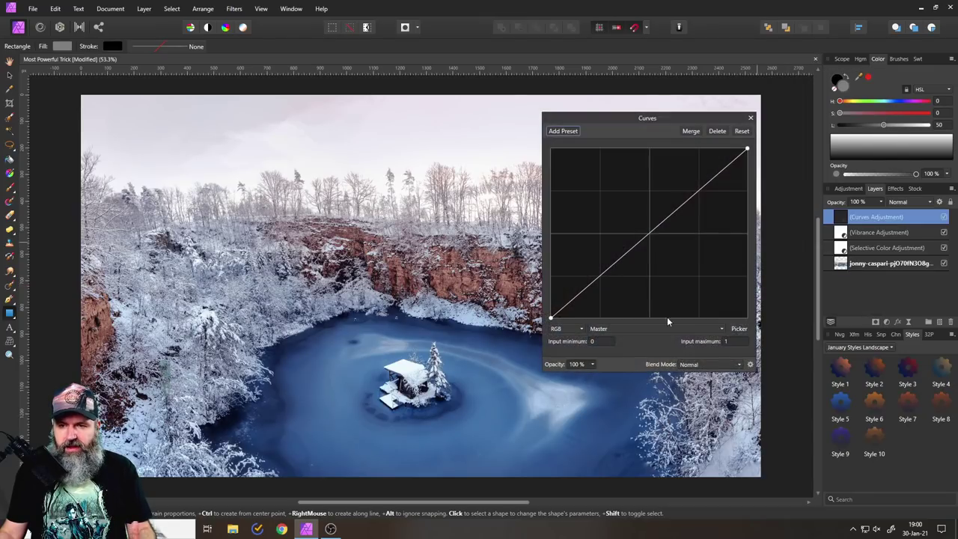
pyautogui.click(610, 273)
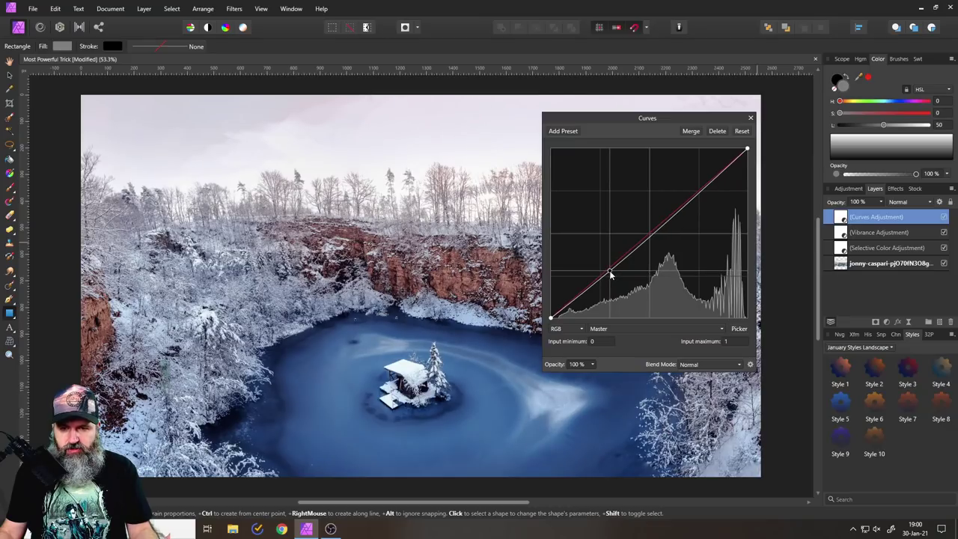
pyautogui.moveTo(703, 190); pyautogui.dragTo(700, 188)
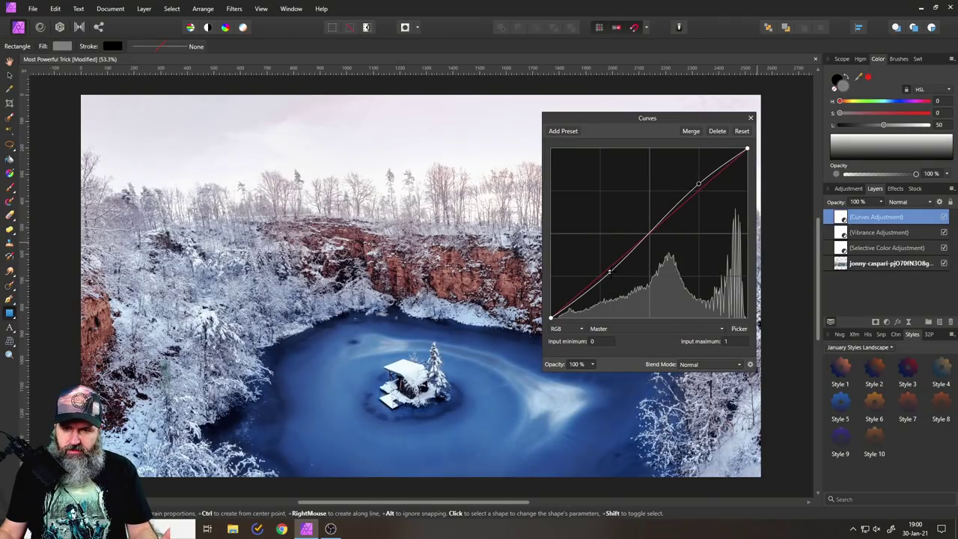
pyautogui.moveTo(610, 273); pyautogui.dragTo(607, 270)
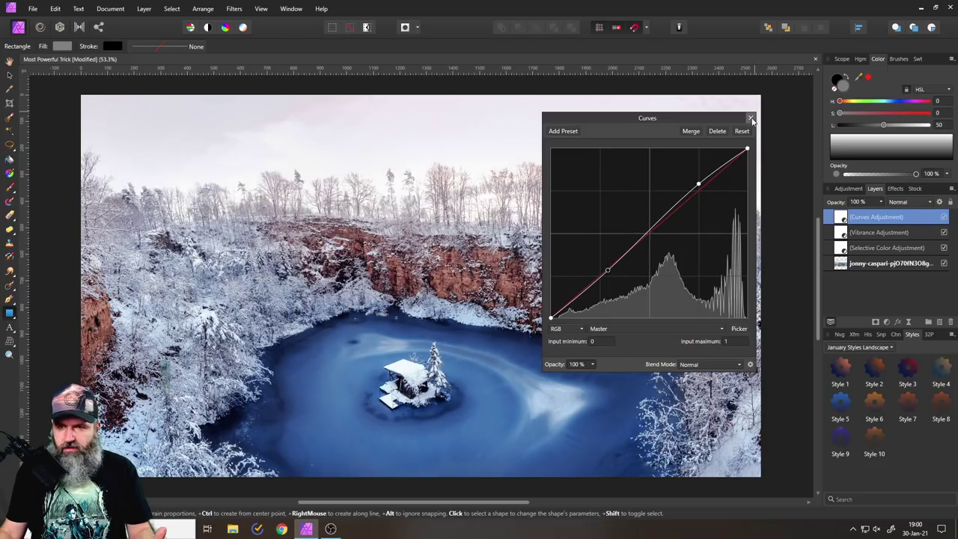
pyautogui.click(750, 119)
pyautogui.click(887, 323)
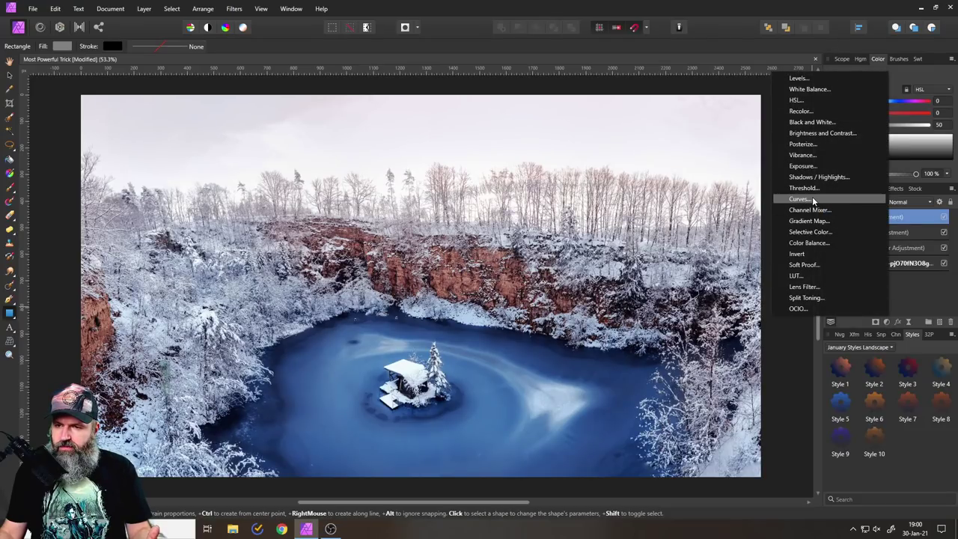
# Add a Color Balance adjustment with midtones Cyan/Red -16%, Magenta/Green -4%, Yellow/Blue 8%.
pyautogui.click(813, 243)
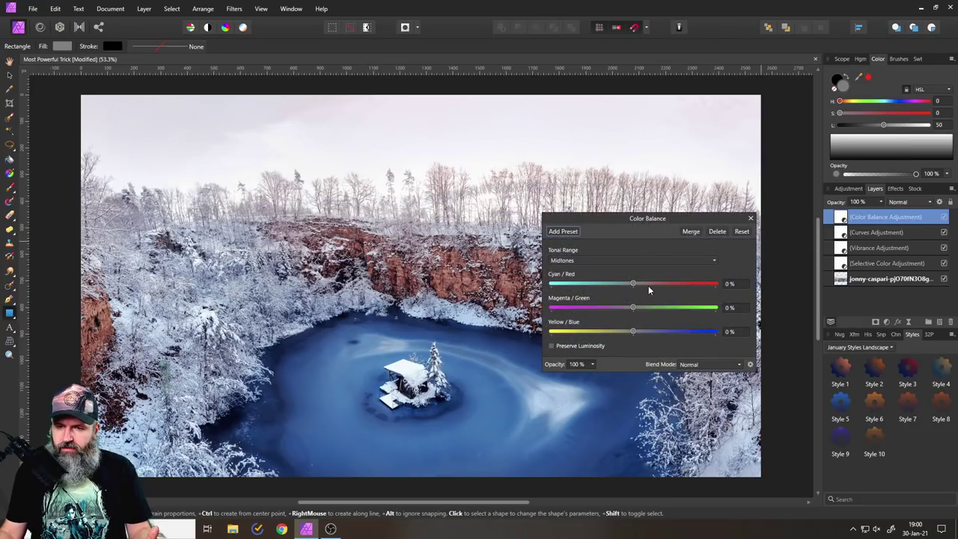
pyautogui.moveTo(633, 284); pyautogui.dragTo(640, 332)
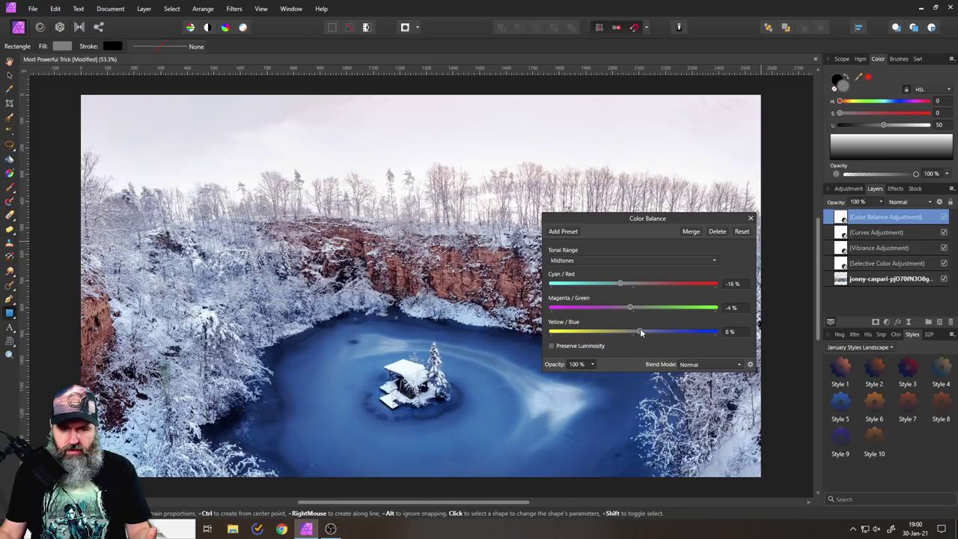
pyautogui.click(751, 218)
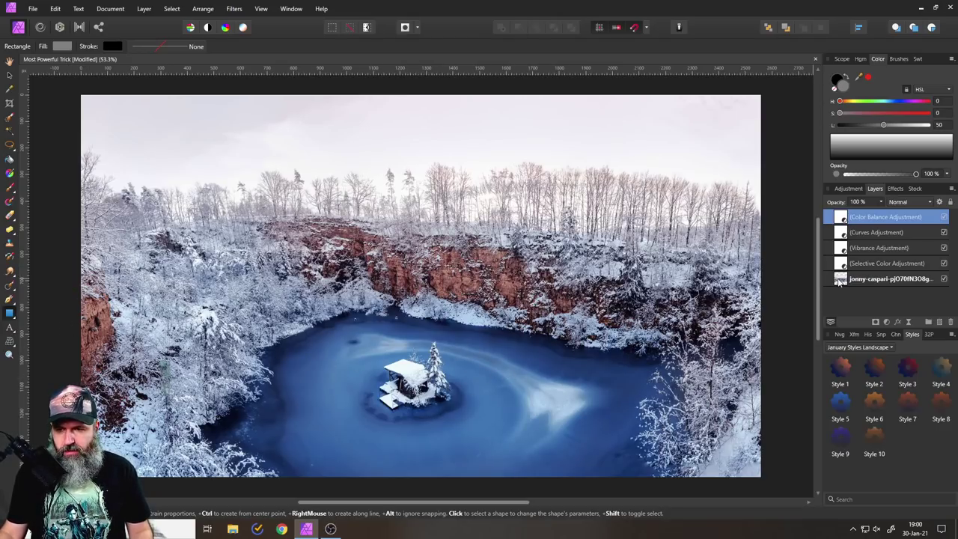
# Duplicate the original photo layer and move the copy to the top of the stack.
pyautogui.rightClick(838, 280)
pyautogui.click(737, 109)
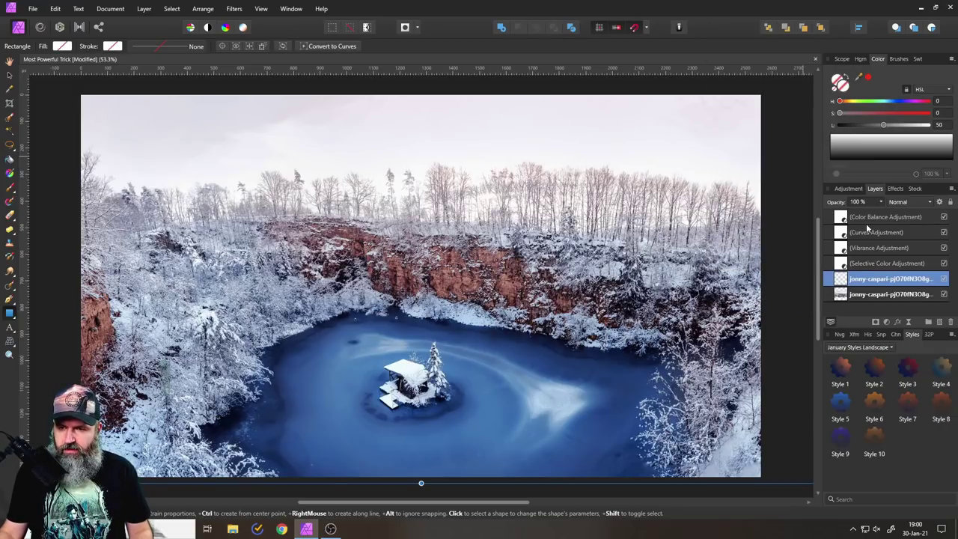
pyautogui.moveTo(839, 218); pyautogui.dragTo(840, 216)
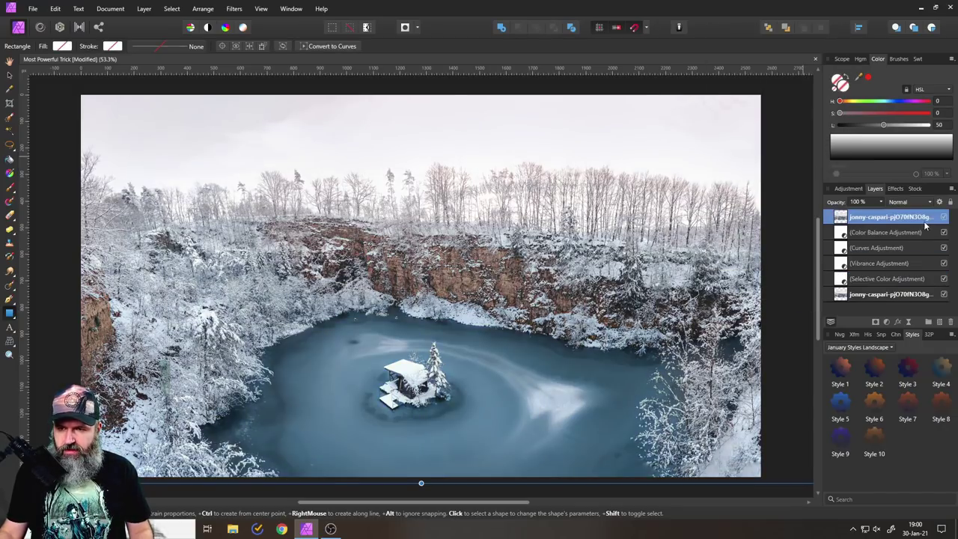
# Toggle the unedited copy for a before/after check, leaving it hidden.
pyautogui.click(944, 218)
pyautogui.click(943, 218)
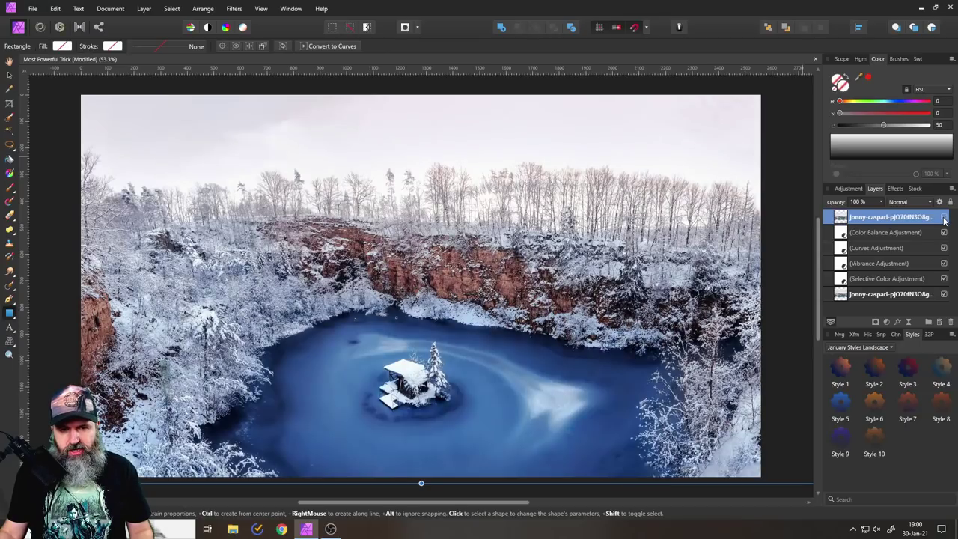
pyautogui.click(944, 218)
pyautogui.click(944, 217)
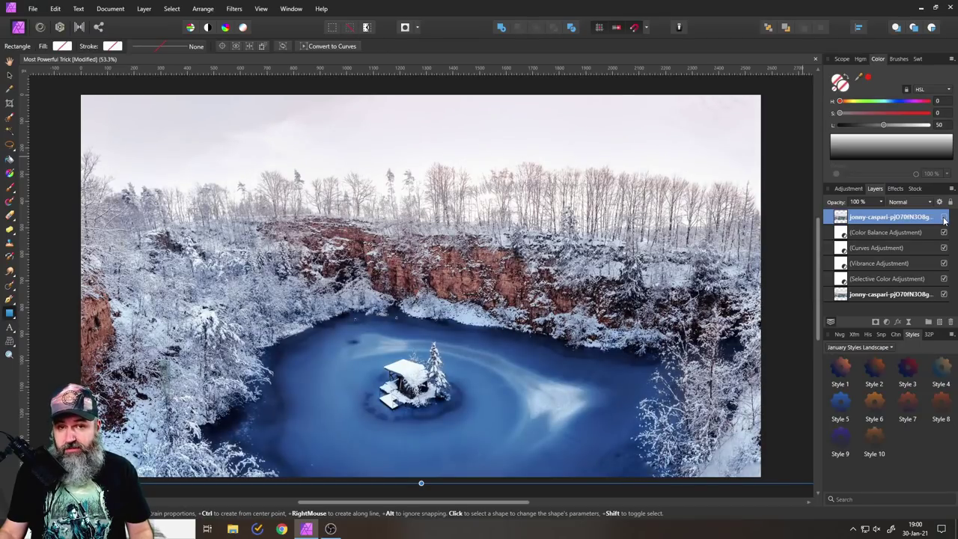